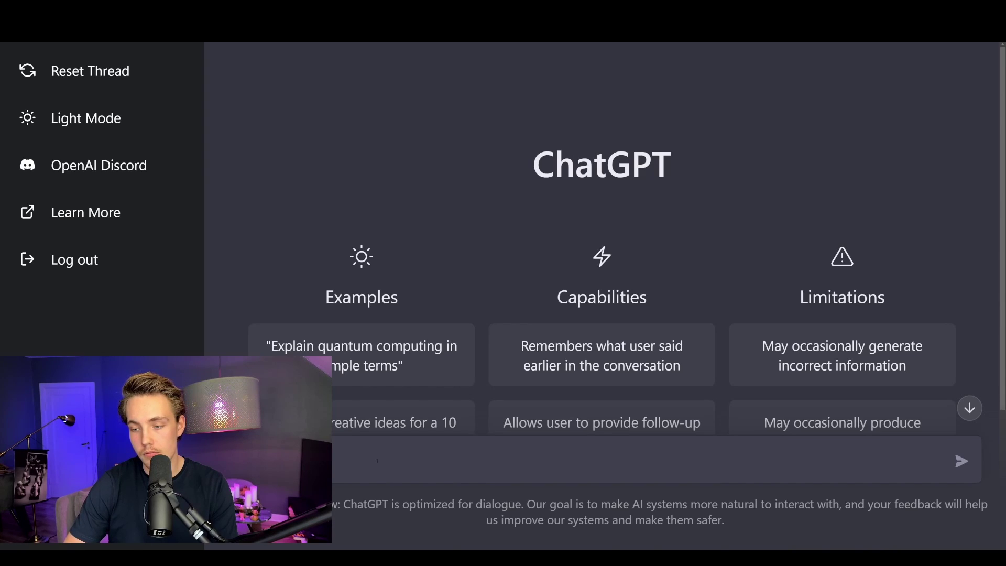
Ask the chatbot "how do i get into deep learning"
text(into d)
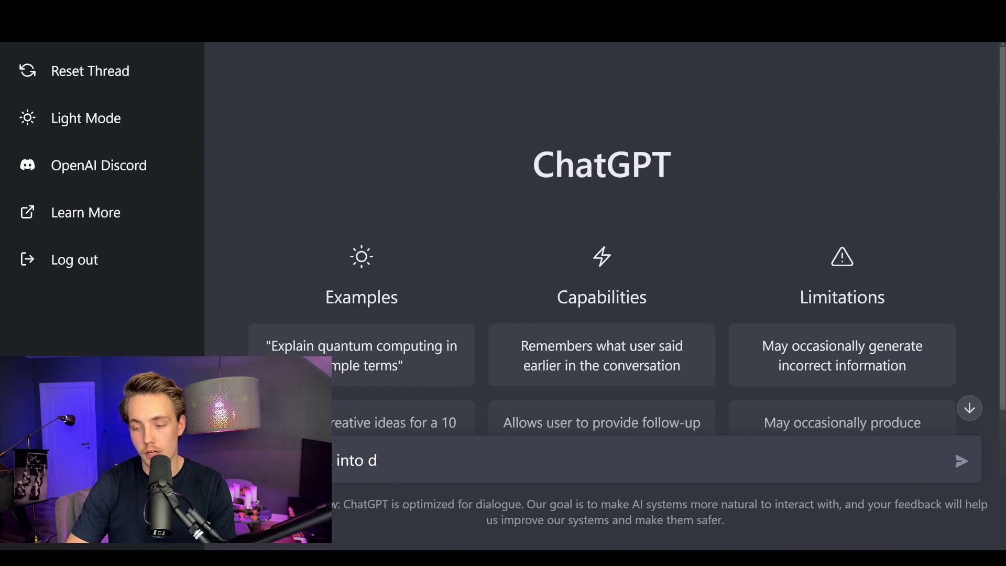
text(eep learni)
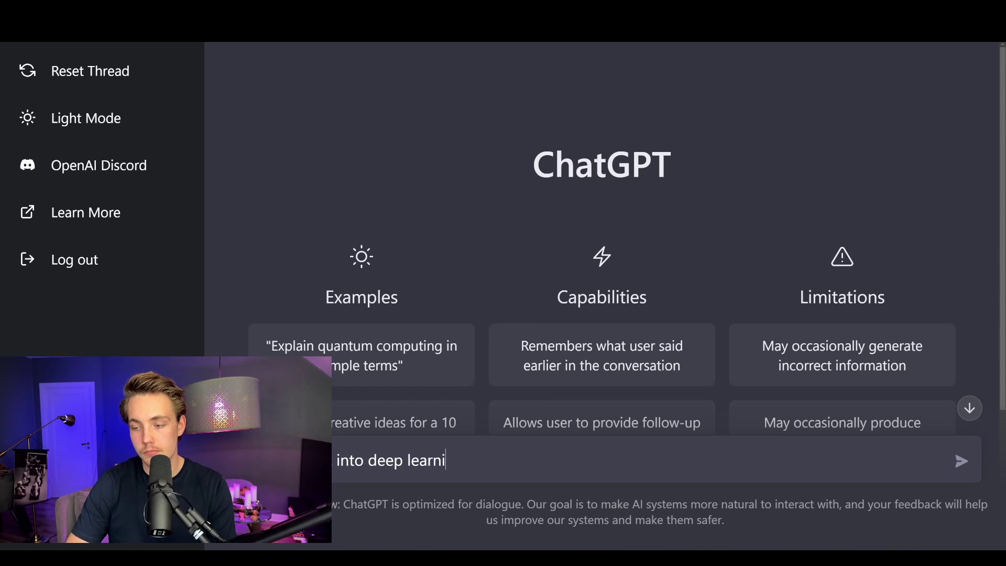
text(ng)
key(Return)
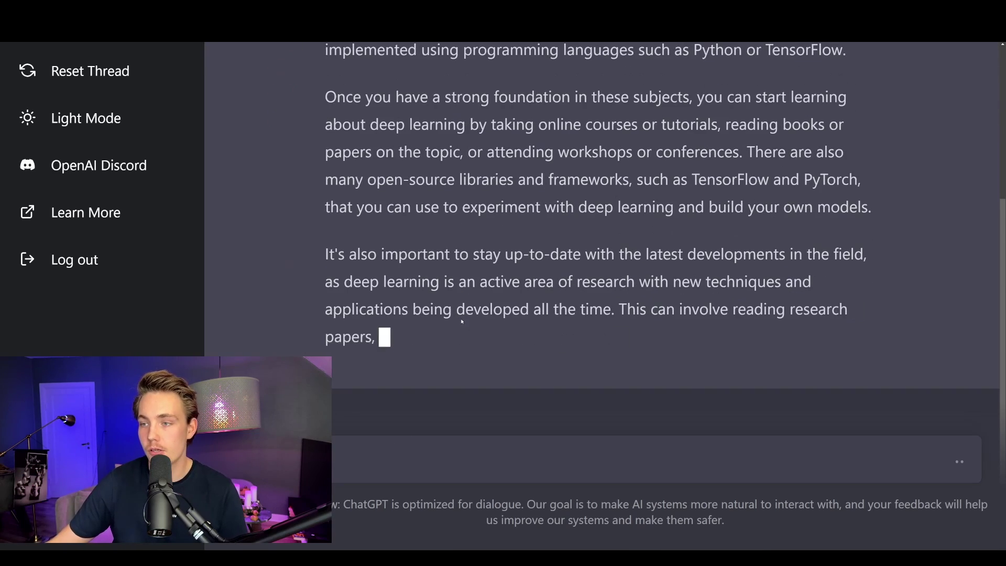
Read the start of the deep learning answer, examining the recommended mathematics foundation and programming experience
scroll(452, 314, up, 6)
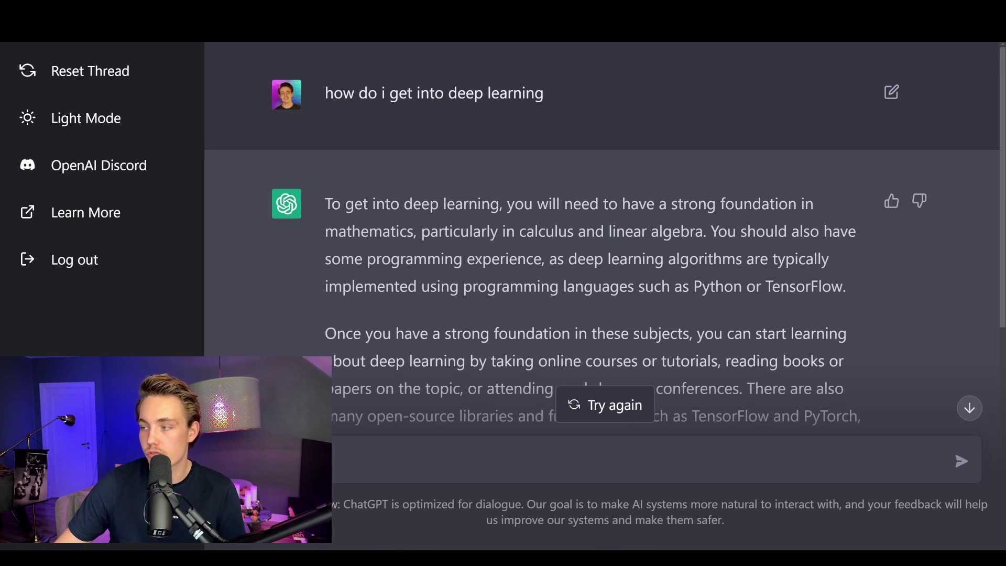
scroll(484, 204, down, 1)
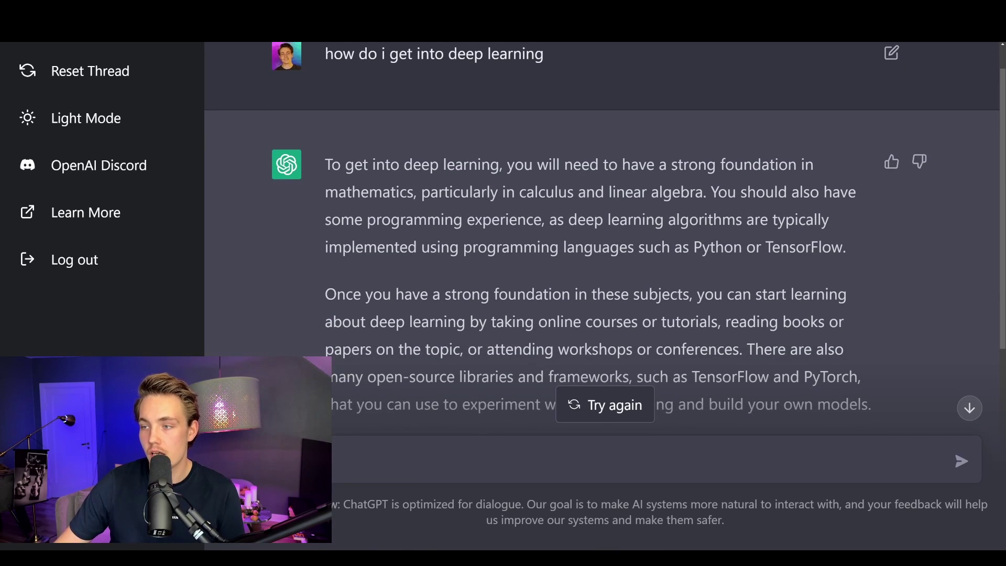
scroll(727, 161, down, 1)
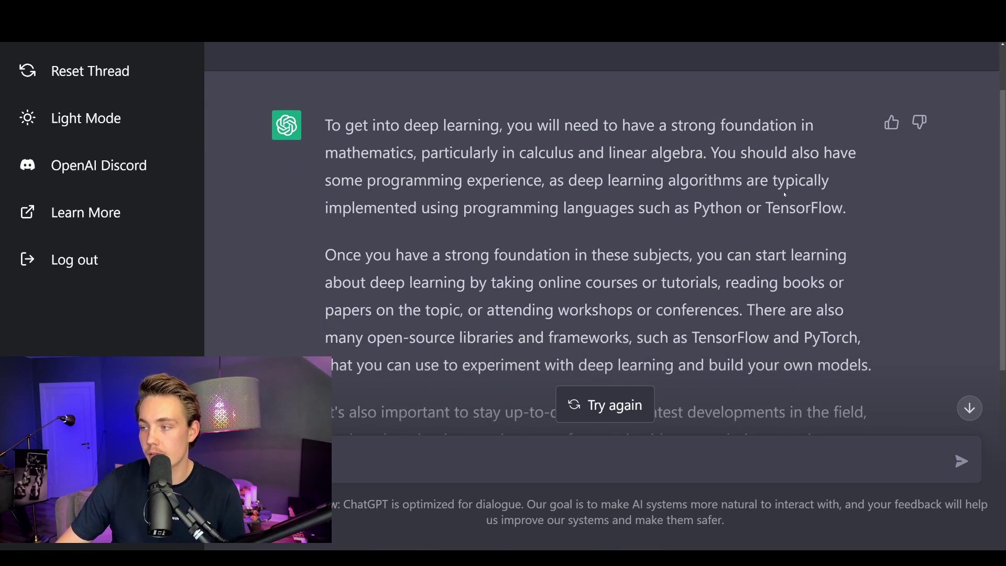
scroll(785, 194, down, 1)
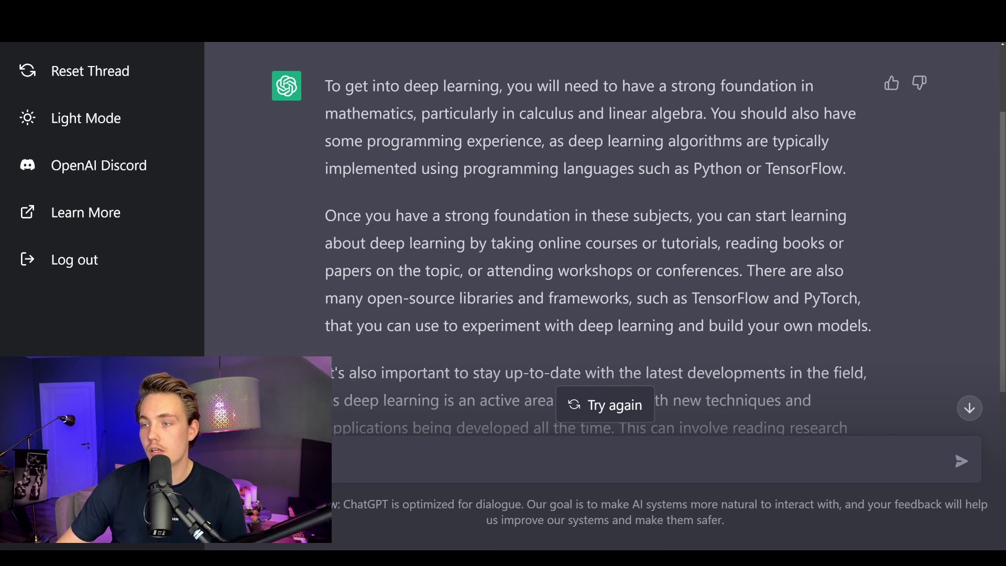
mouse_move(549, 141)
mouse_down()
mouse_move(565, 141)
mouse_move(550, 141)
mouse_up()
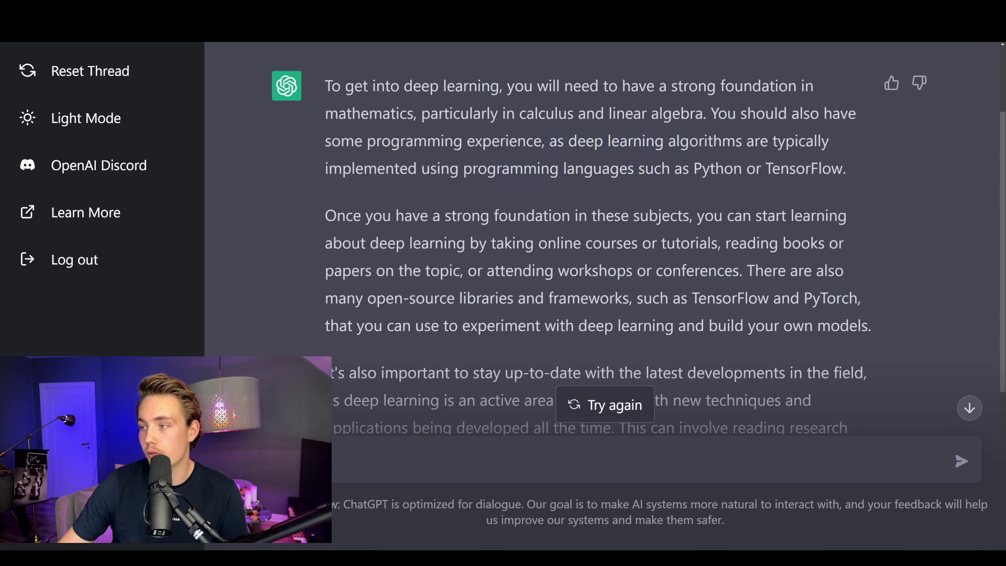
drag(638, 169, 846, 169)
click(846, 169)
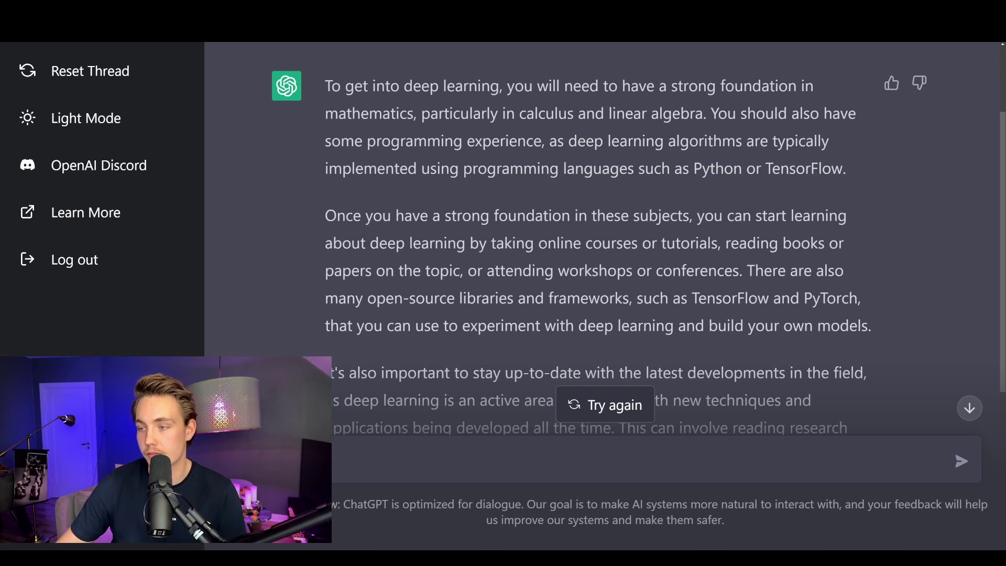
Read the rest of the deep learning answer, covering courses, open-source frameworks, staying up-to-date and the closing summary
scroll(449, 124, down, 2)
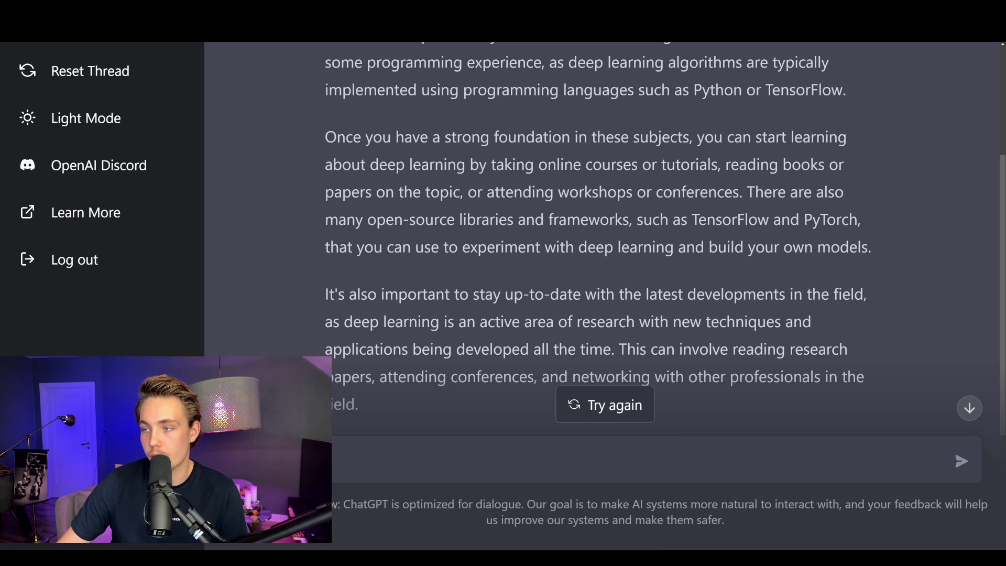
drag(539, 164, 642, 165)
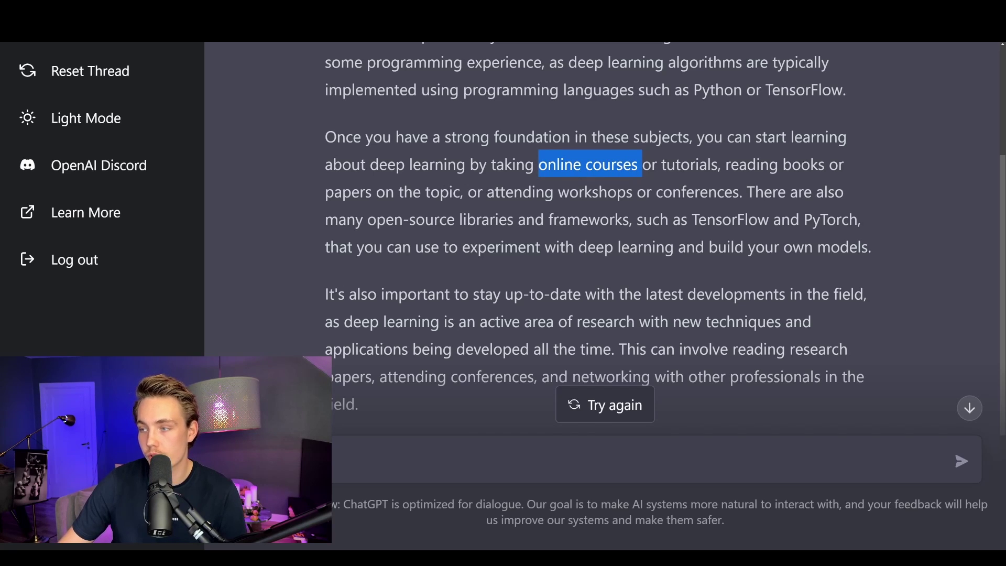
scroll(596, 210, down, 1)
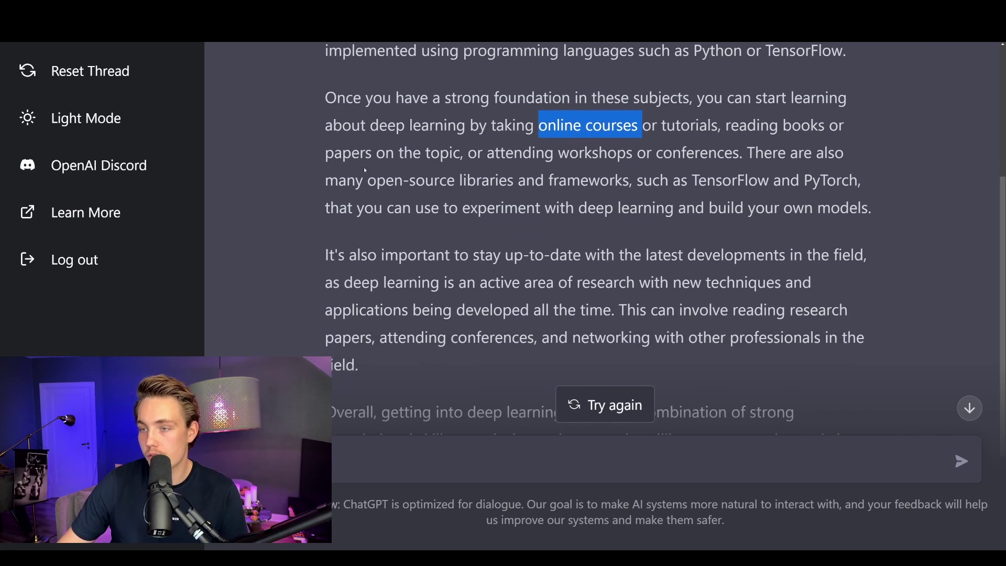
drag(456, 180, 873, 182)
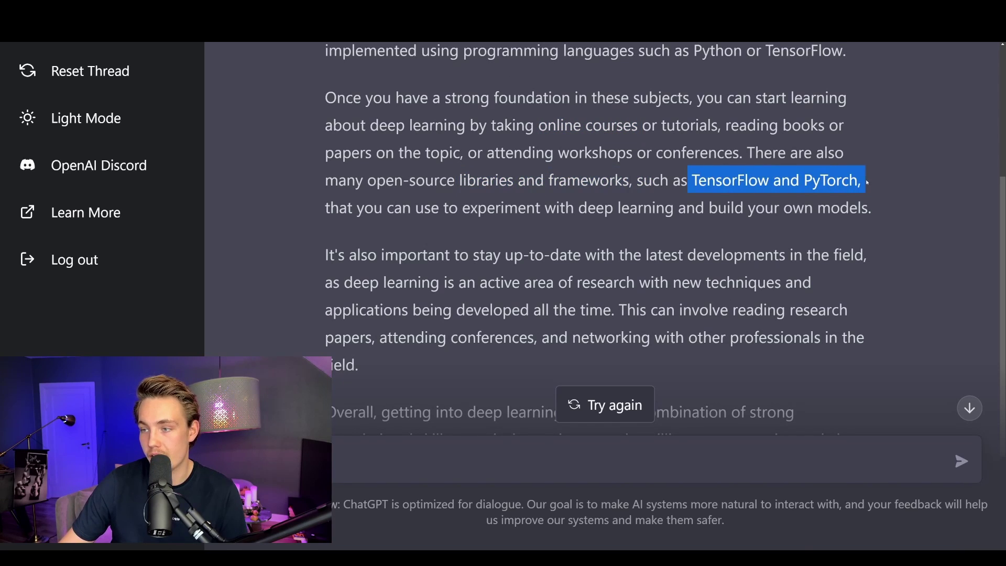
scroll(373, 231, down, 2)
drag(517, 129, 680, 129)
click(680, 130)
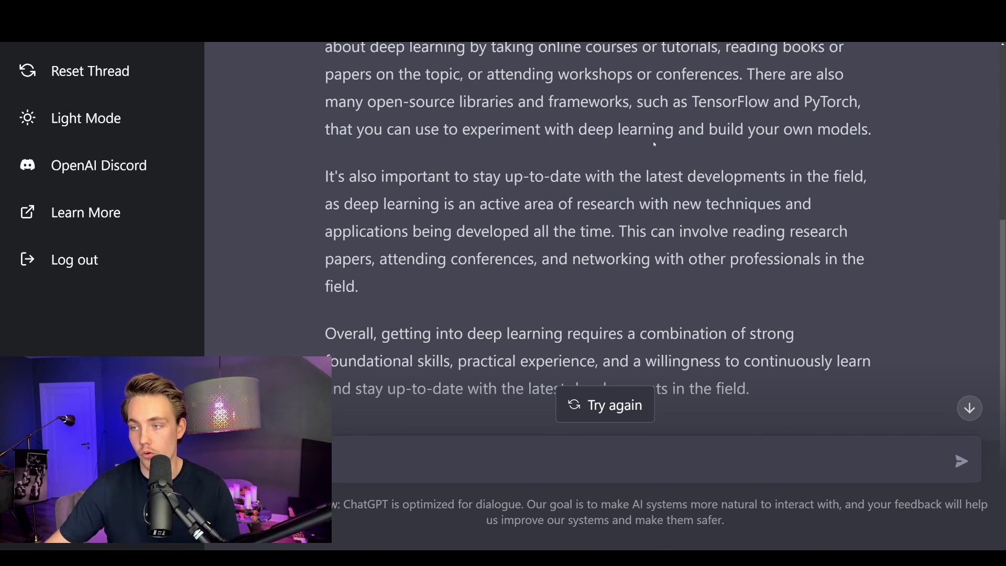
scroll(448, 174, down, 1)
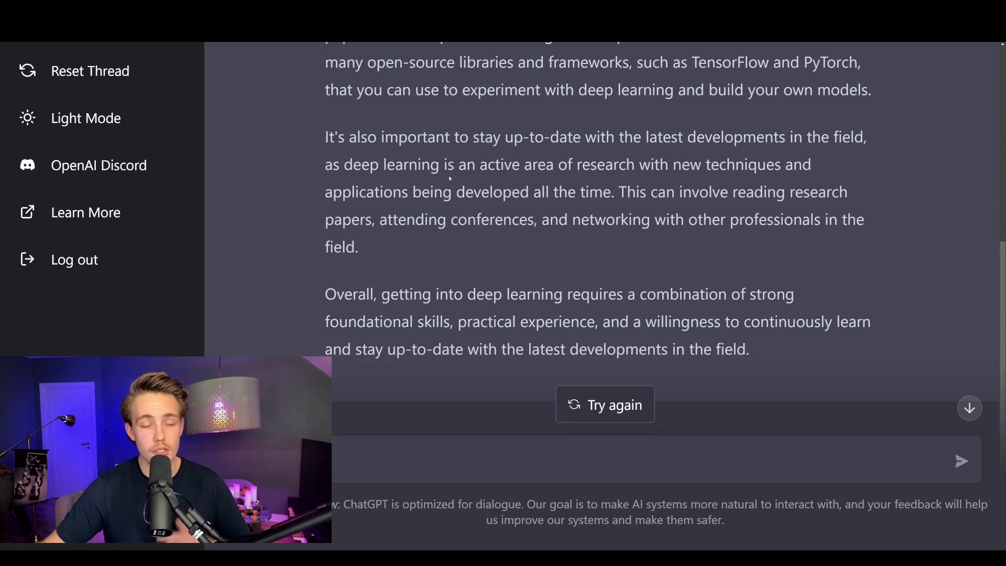
scroll(451, 179, up, 1)
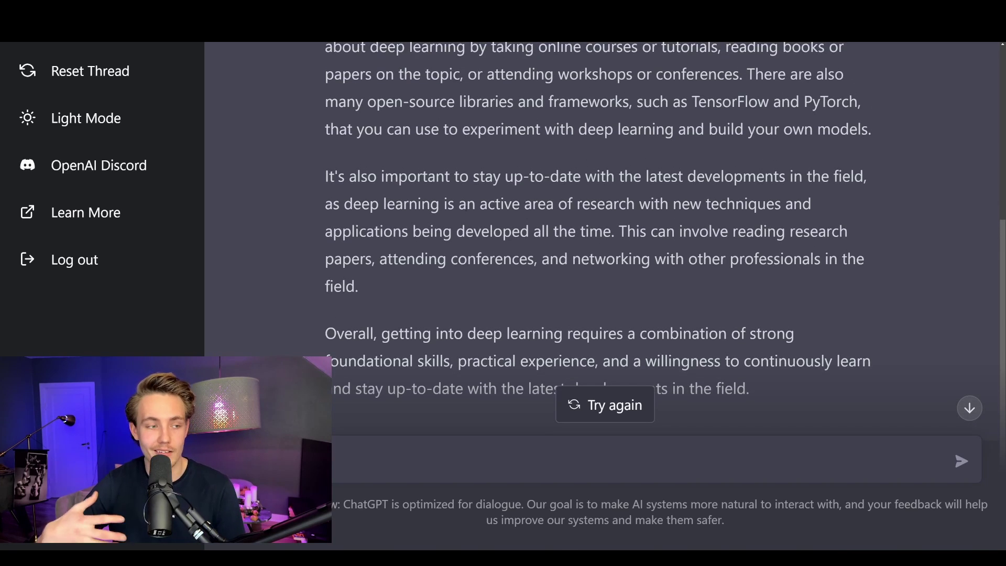
scroll(450, 179, down, 2)
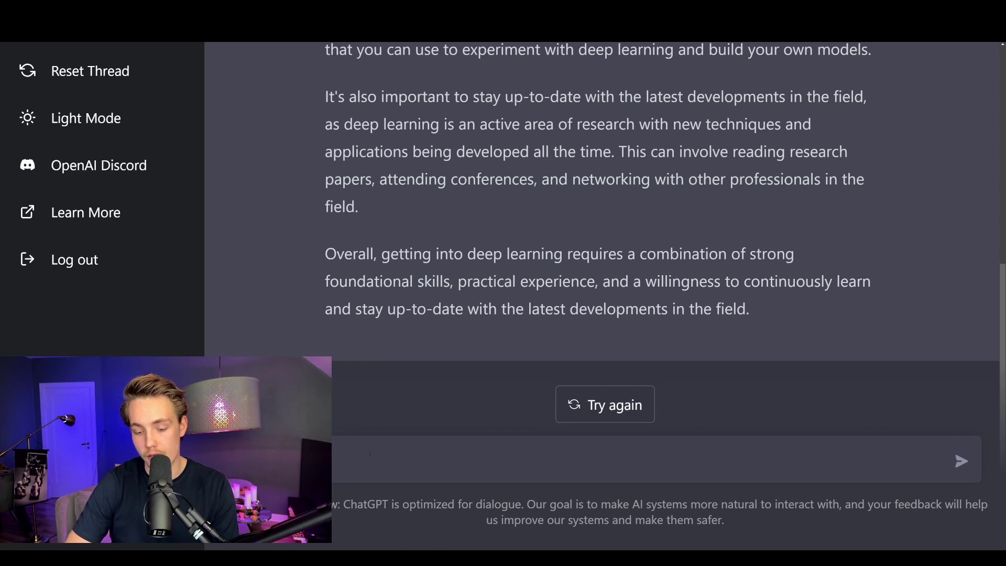
Ask the chatbot how to train a neural network in pytorch
text(n a ne)
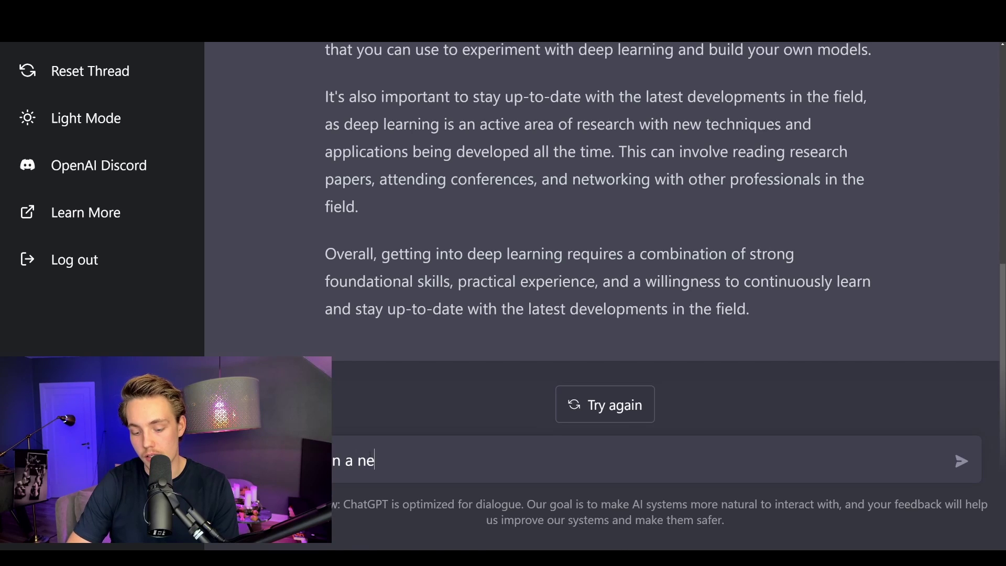
text(ural net)
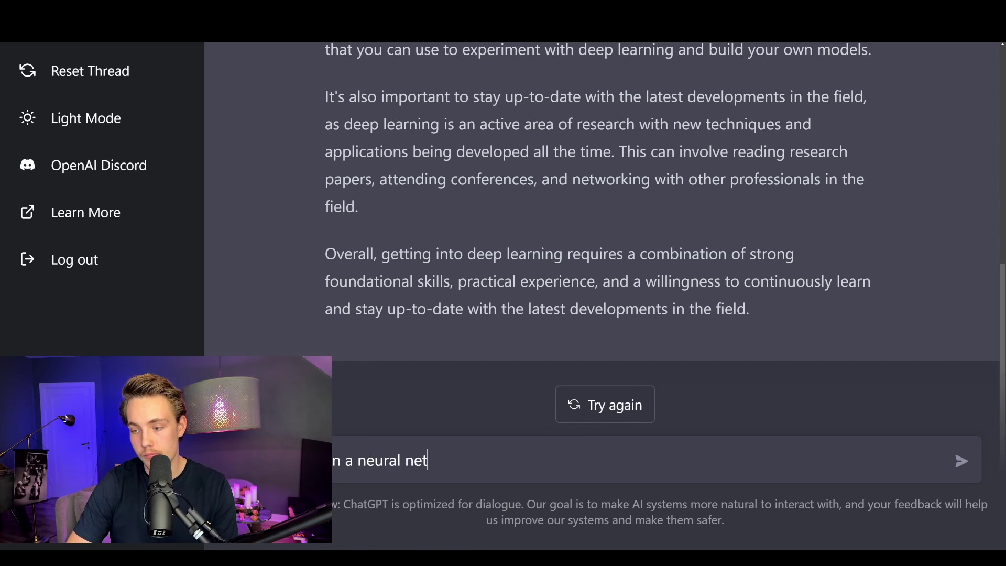
text(work in pyto)
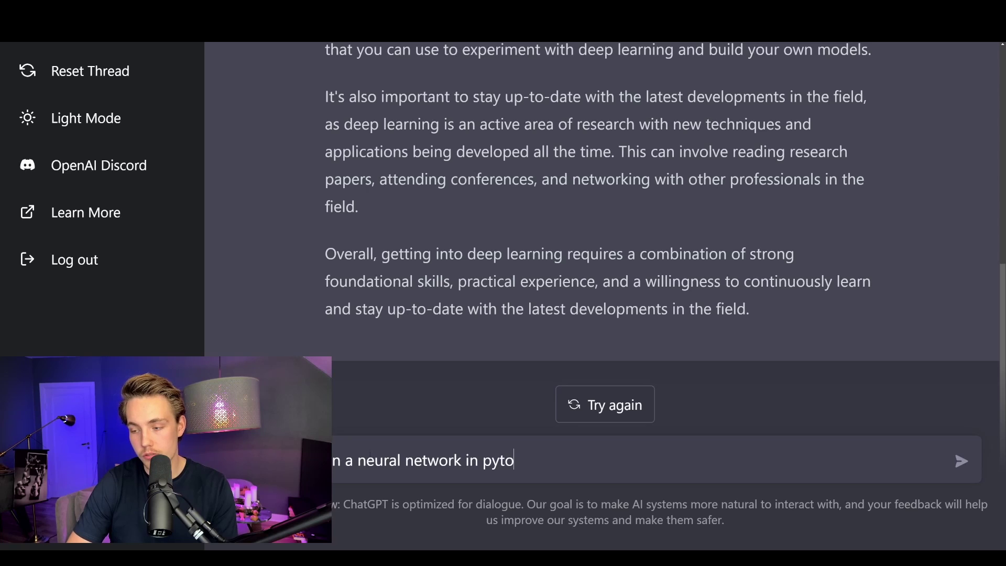
text(rch)
key(Return)
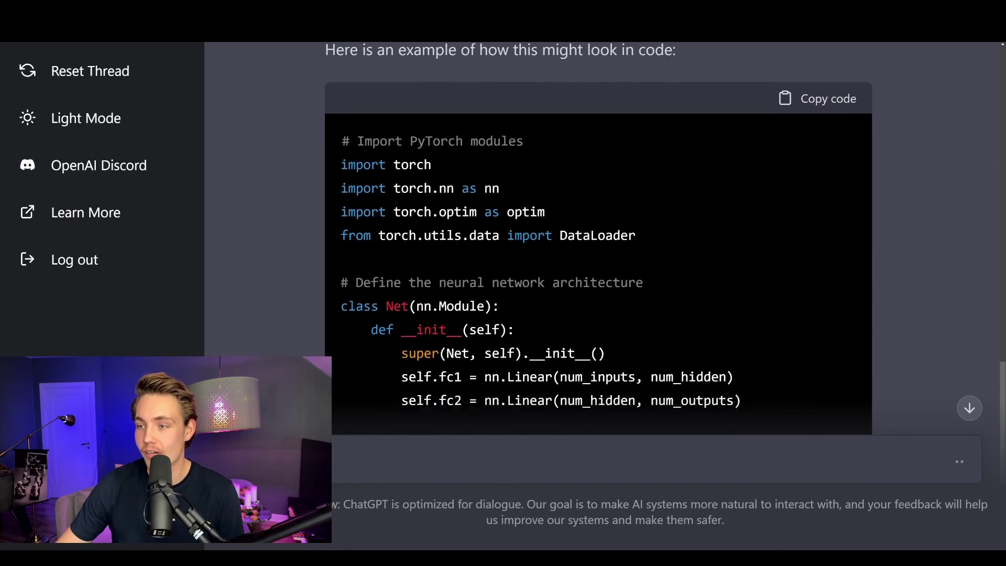
Review the numbered list of steps for training a neural network in PyTorch, including the validation step
scroll(501, 246, up, 4)
scroll(502, 247, up, 3)
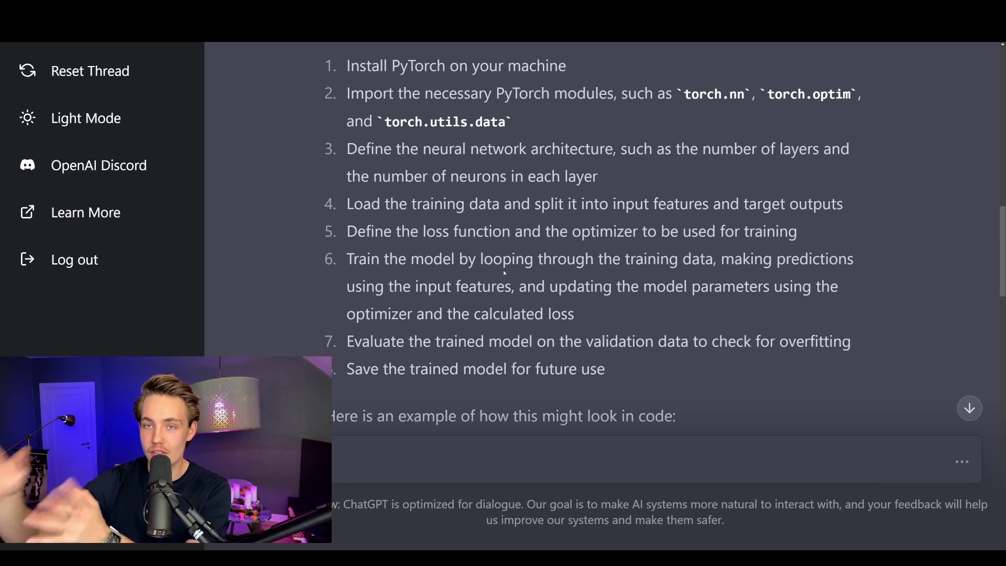
scroll(550, 246, down, 2)
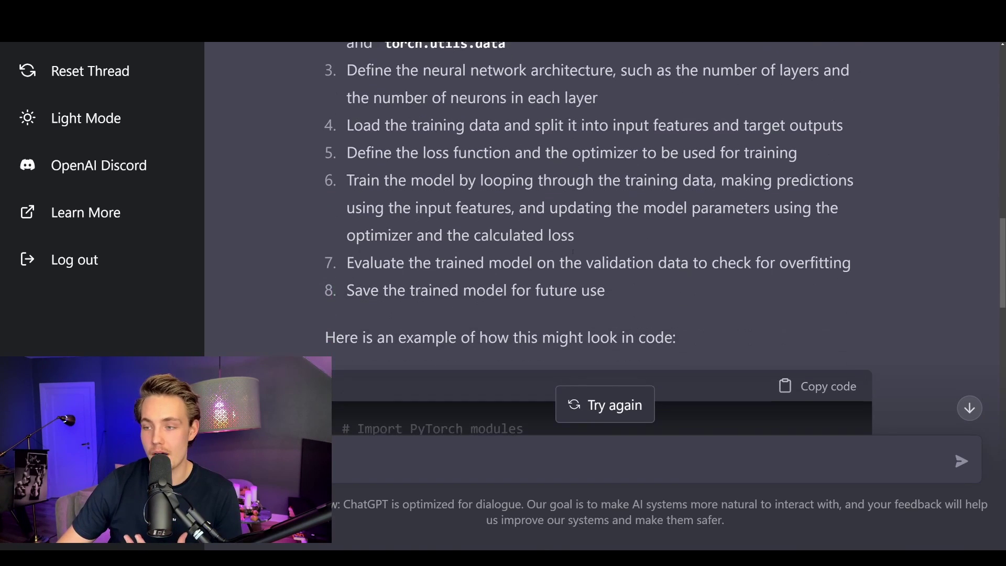
scroll(499, 244, up, 4)
scroll(605, 236, down, 1)
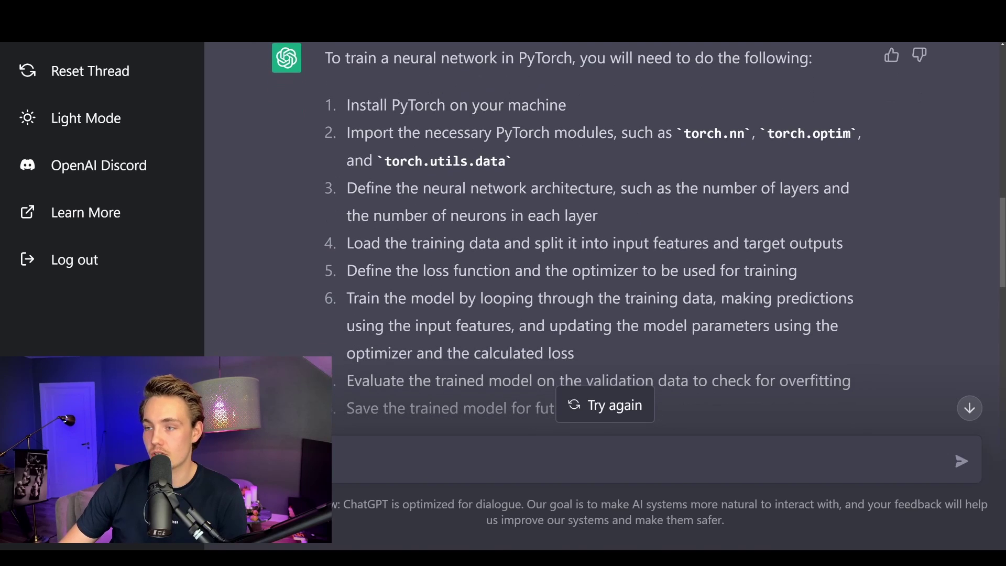
scroll(603, 236, down, 3)
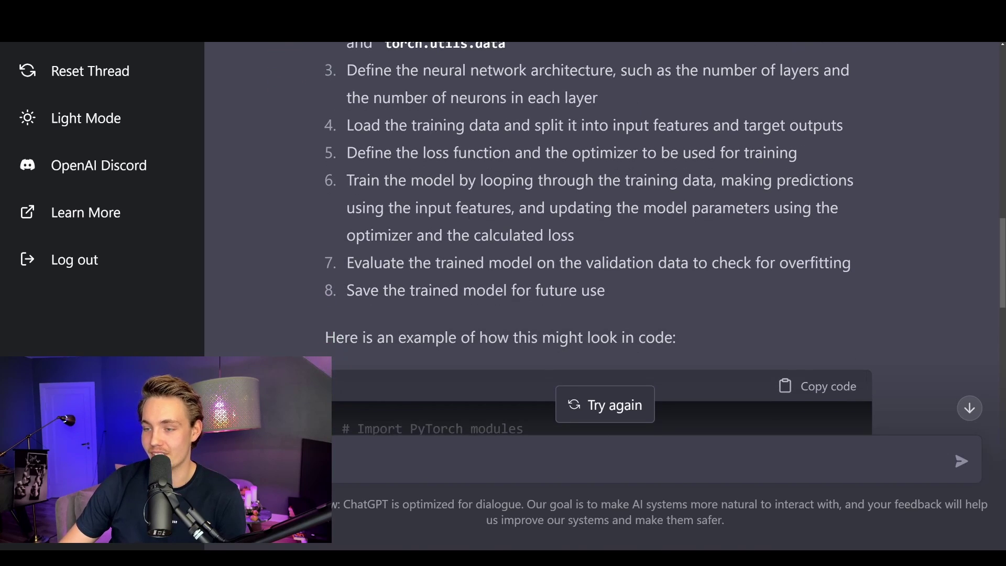
drag(347, 263, 852, 262)
click(852, 262)
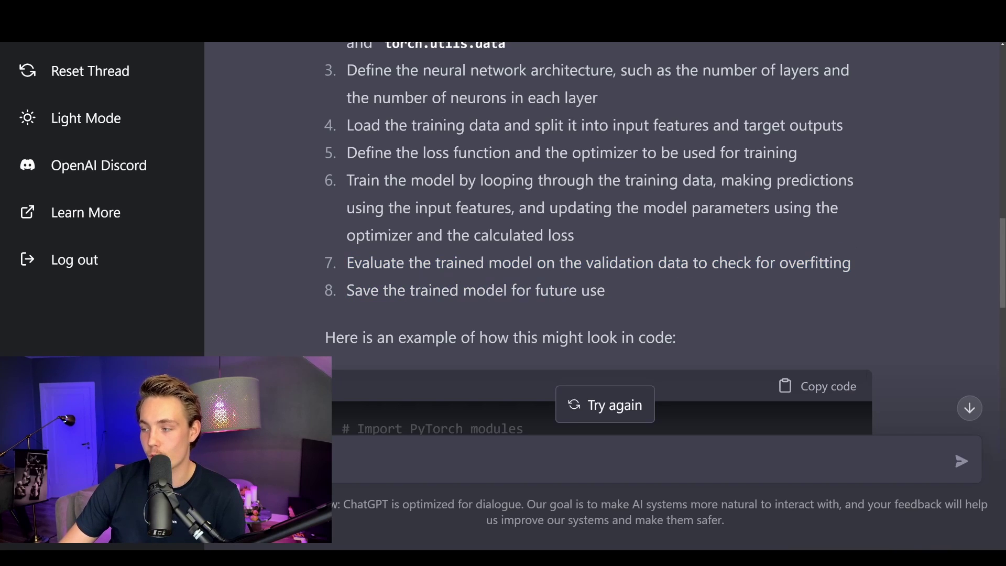
Examine the example PyTorch code, from the module imports through the Net class and its forward function
scroll(778, 286, down, 3)
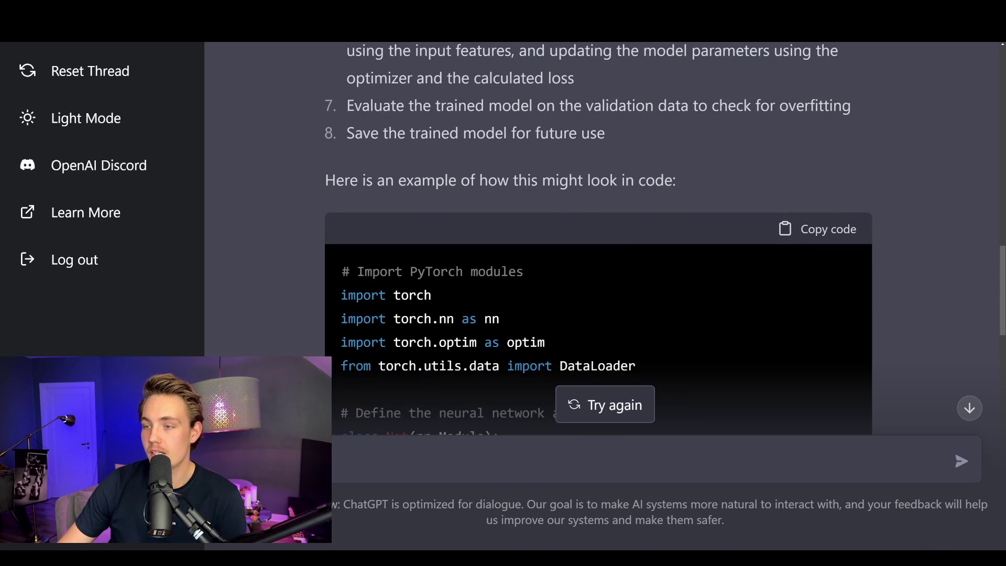
scroll(665, 238, down, 3)
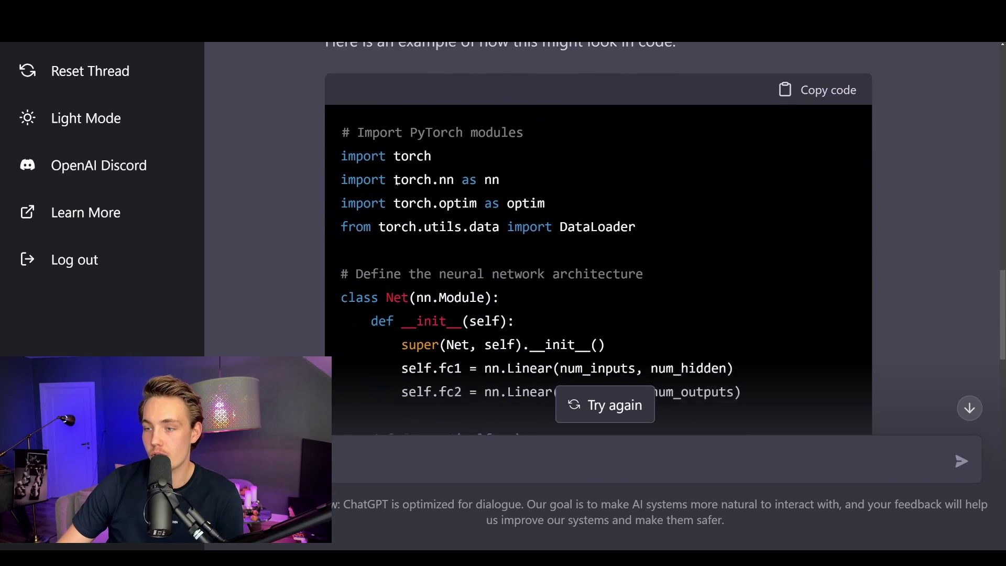
scroll(409, 201, down, 1)
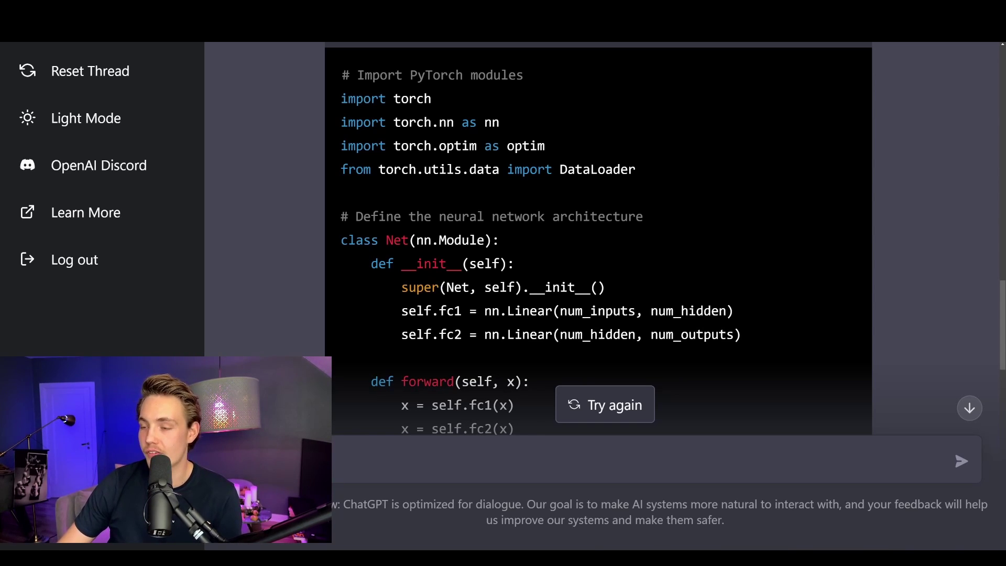
scroll(506, 253, down, 1)
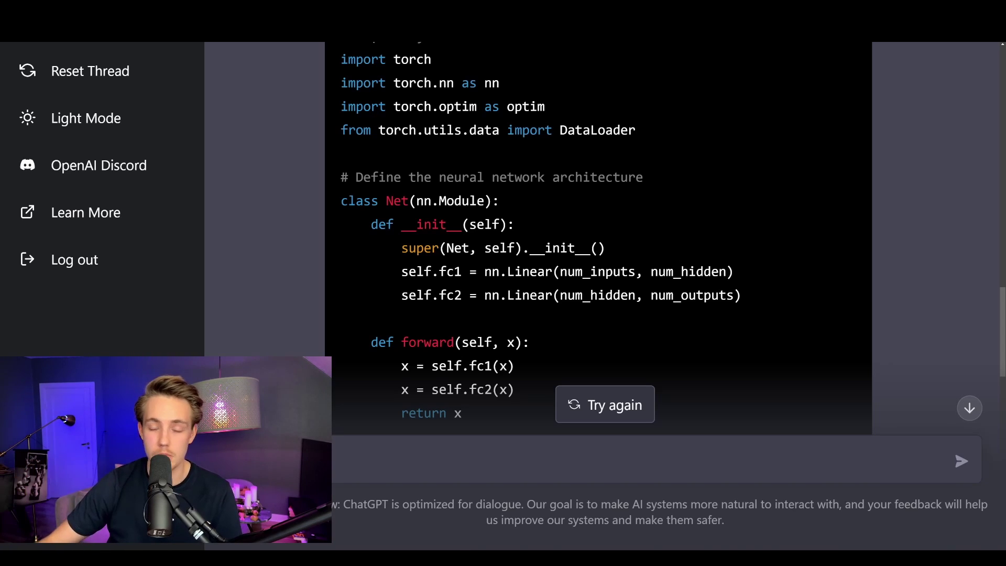
scroll(399, 193, down, 3)
scroll(463, 283, up, 5)
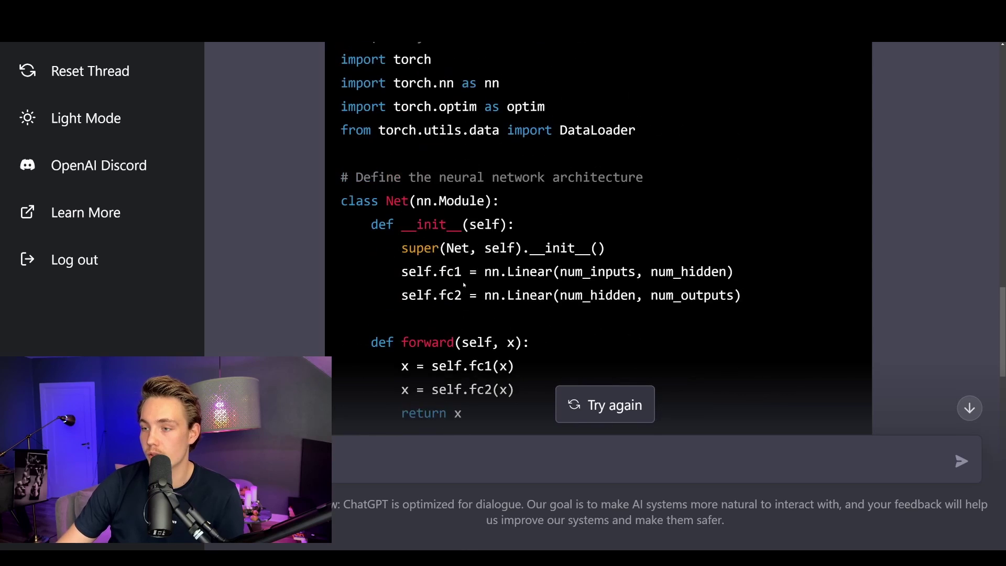
scroll(463, 291, up, 1)
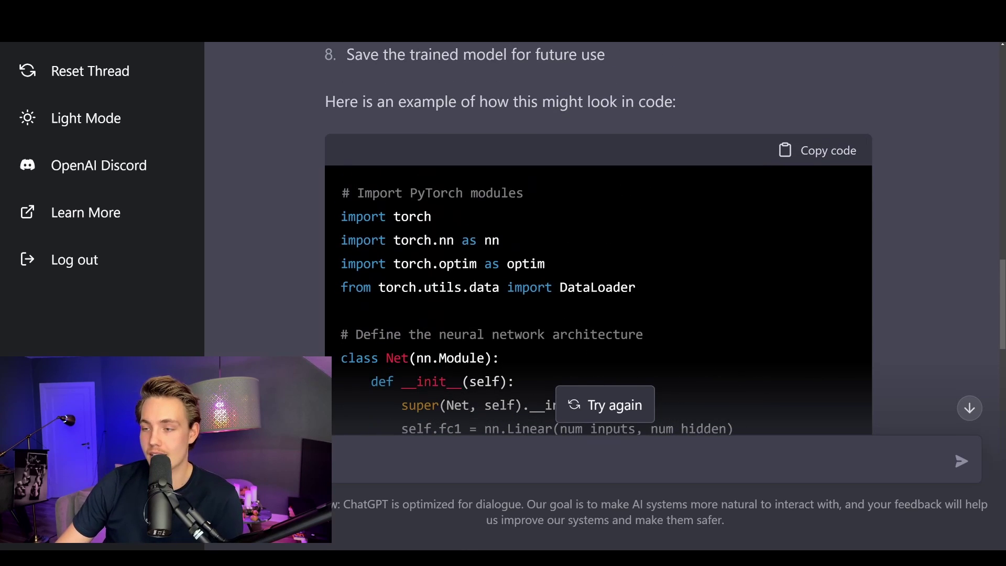
scroll(597, 241, down, 3)
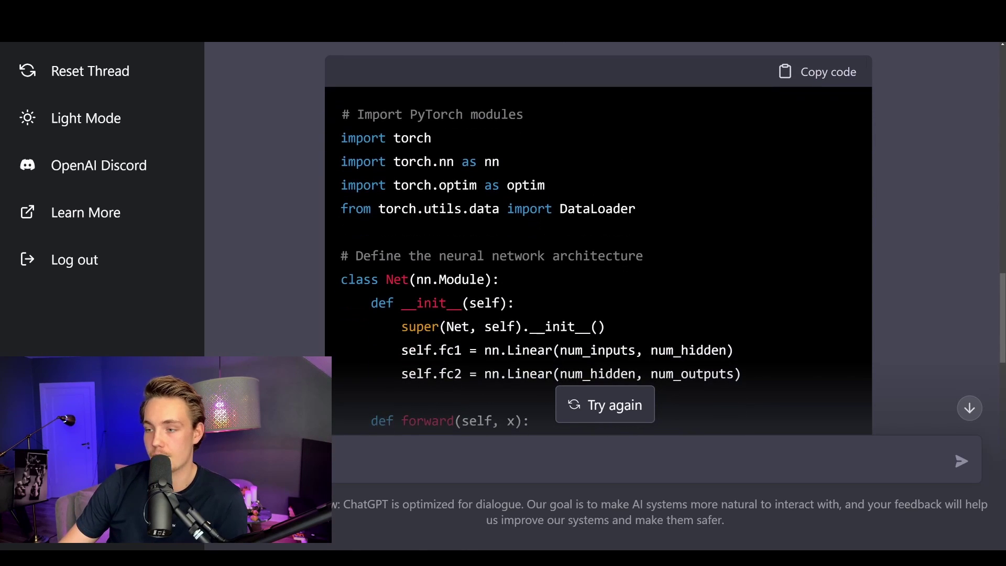
scroll(598, 241, down, 1)
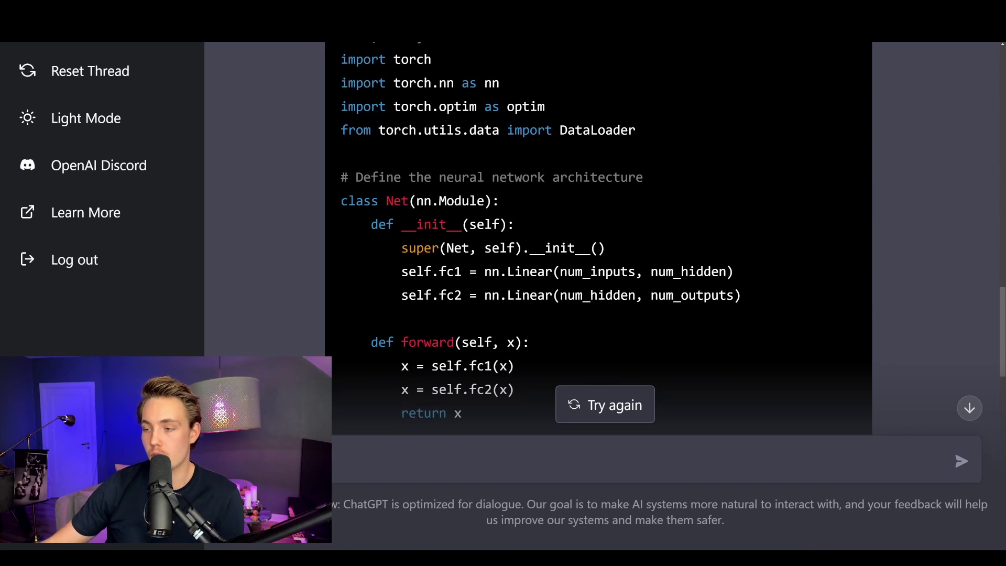
scroll(598, 241, down, 1)
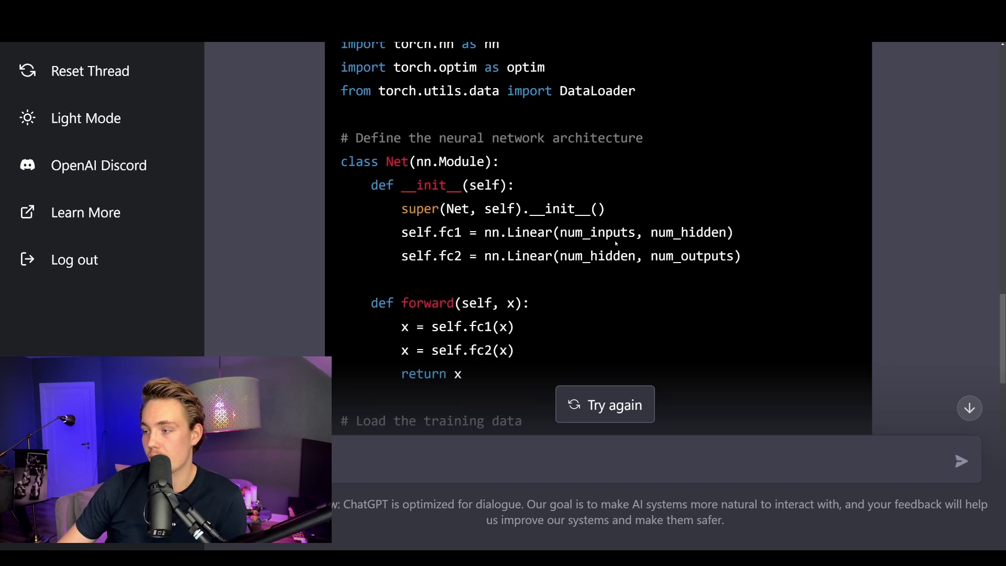
Study the two linear layers, fc1 and fc2, defined in the Net class's __init__ function
drag(522, 256, 746, 258)
click(747, 258)
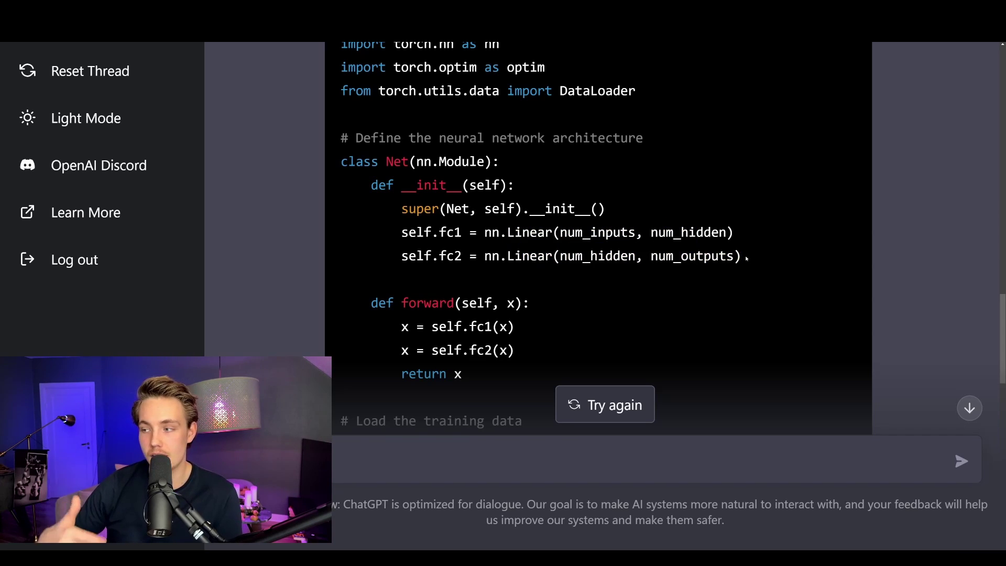
drag(440, 233, 477, 257)
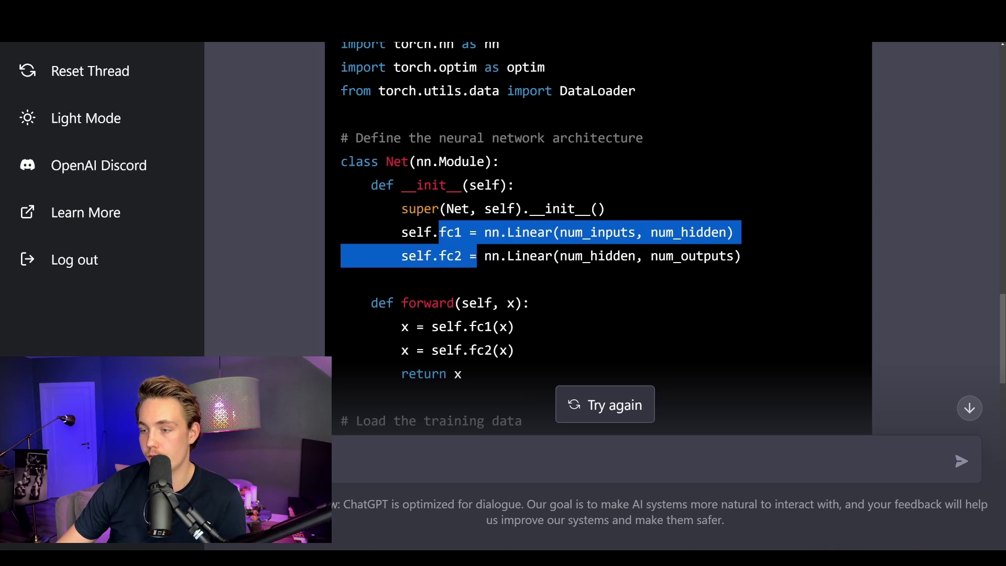
click(477, 257)
scroll(524, 262, down, 1)
drag(386, 264, 550, 265)
click(550, 265)
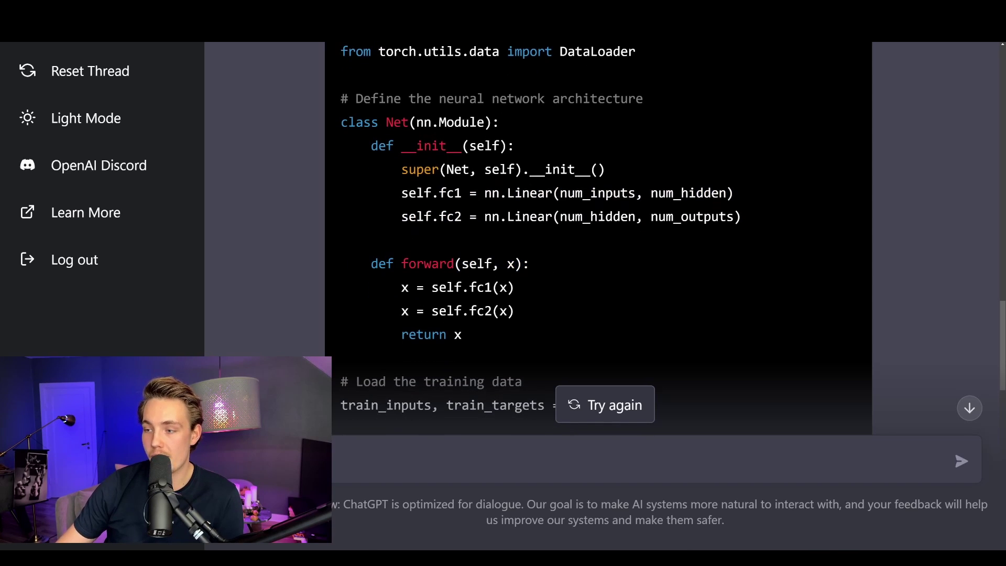
Trace how the forward function passes x through fc1 and fc2 and returns it
drag(417, 287, 530, 289)
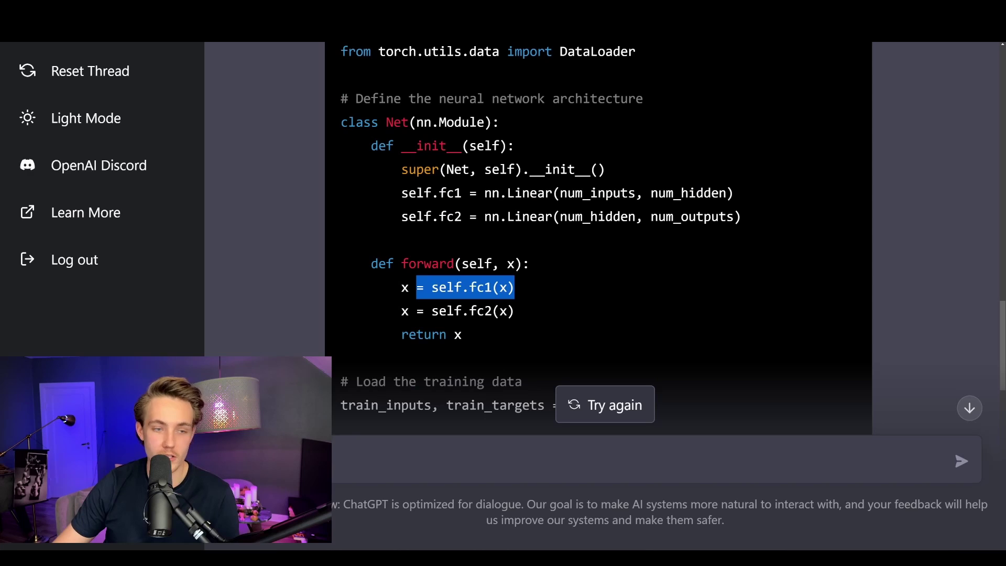
click(530, 290)
double_click(404, 287)
drag(402, 311, 518, 312)
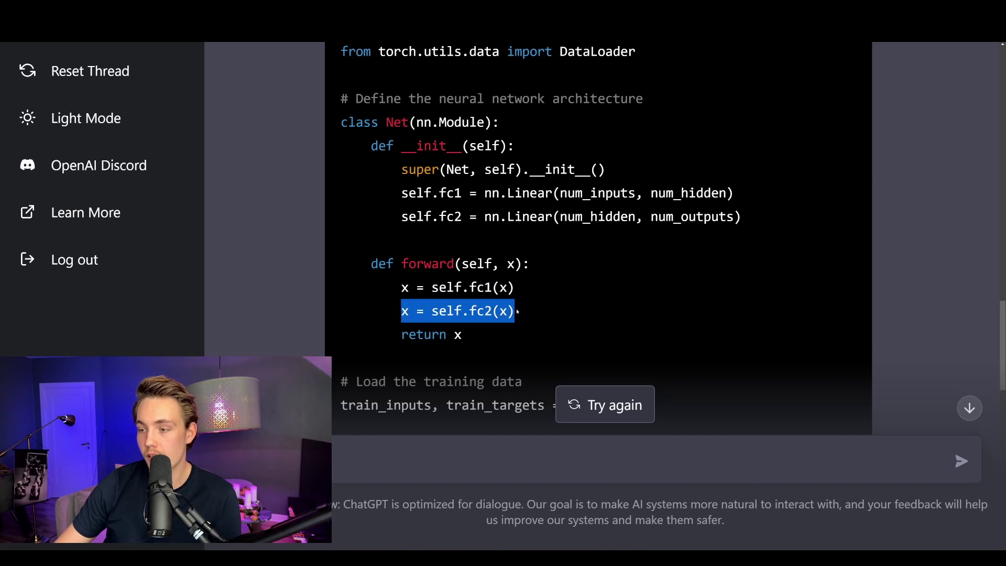
click(518, 312)
scroll(518, 312, down, 1)
drag(402, 272, 462, 295)
drag(386, 248, 463, 295)
click(464, 295)
Examine the code that loads the training data and creates the DataLoader with its batch size and shuffle settings
scroll(464, 295, down, 2)
drag(371, 264, 651, 287)
click(534, 268)
click(651, 287)
scroll(651, 288, down, 1)
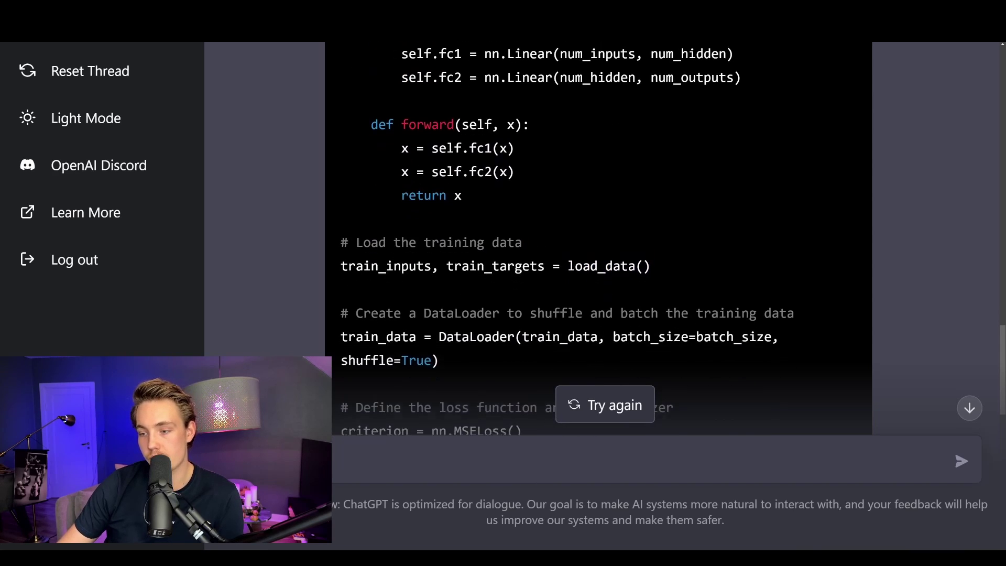
drag(567, 246, 650, 247)
click(650, 246)
scroll(650, 247, down, 1)
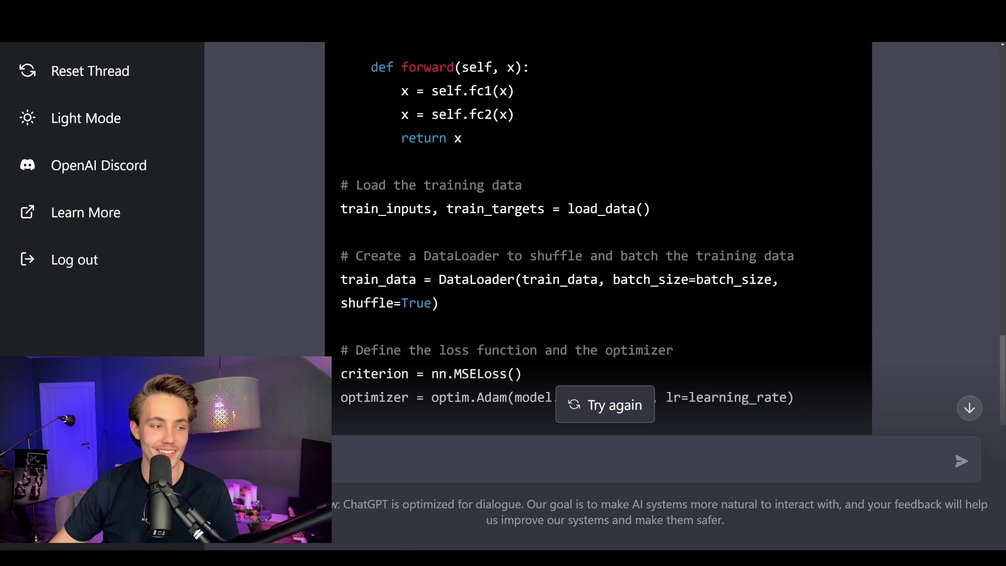
drag(439, 303, 439, 279)
click(439, 280)
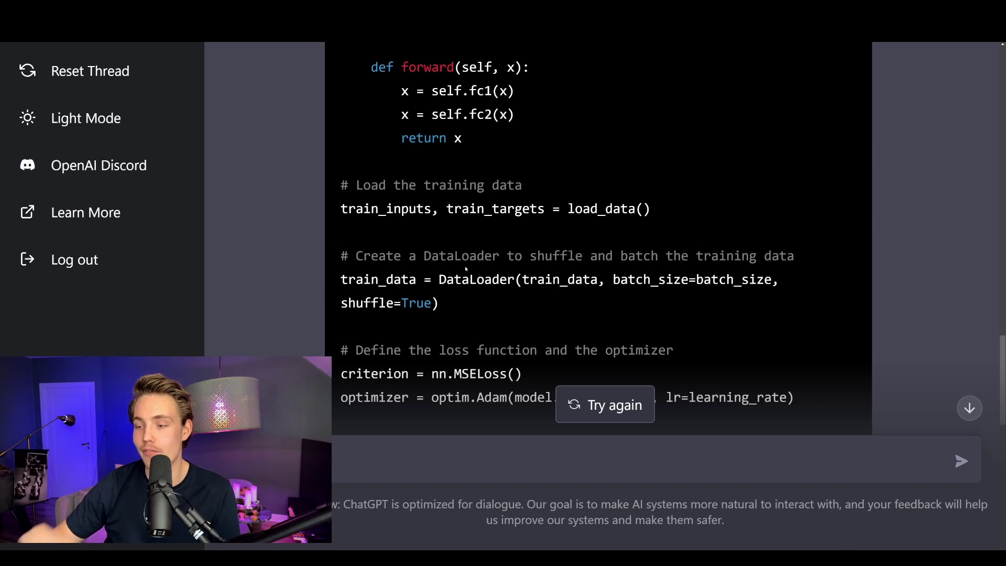
Review the definitions of the MSELoss criterion and the Adam optimizer in the example code
scroll(465, 265, down, 2)
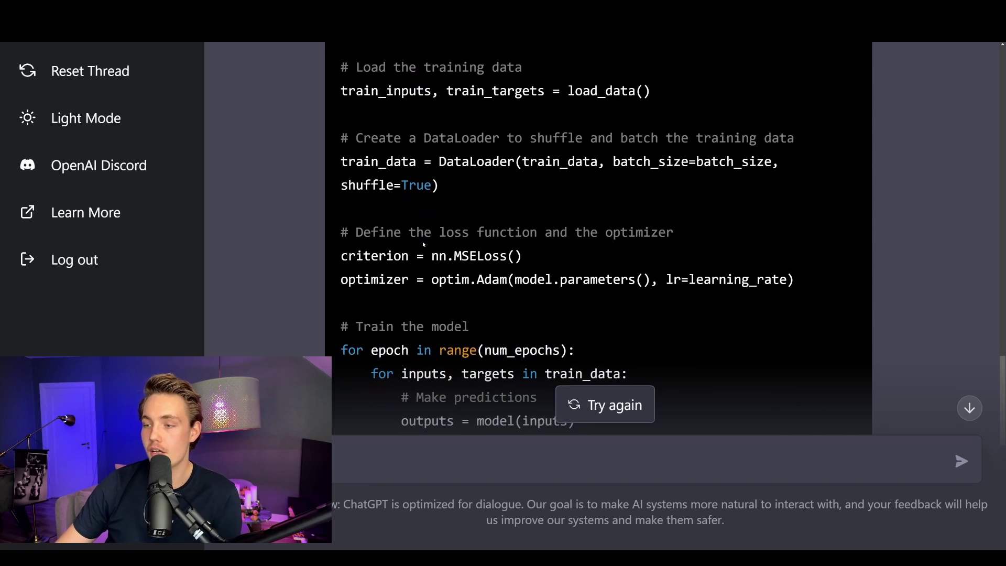
drag(477, 232, 550, 267)
click(550, 267)
drag(423, 280, 613, 280)
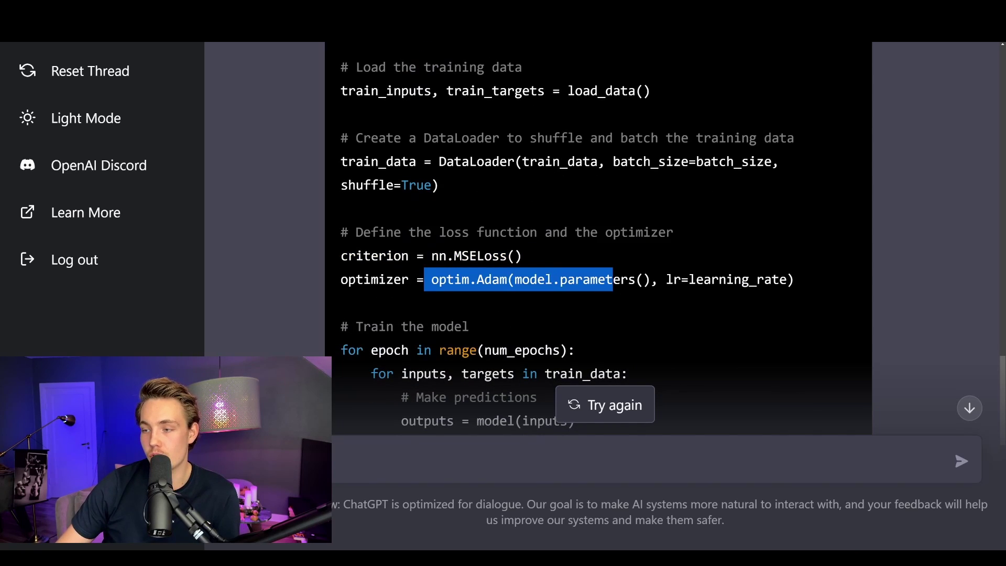
click(613, 279)
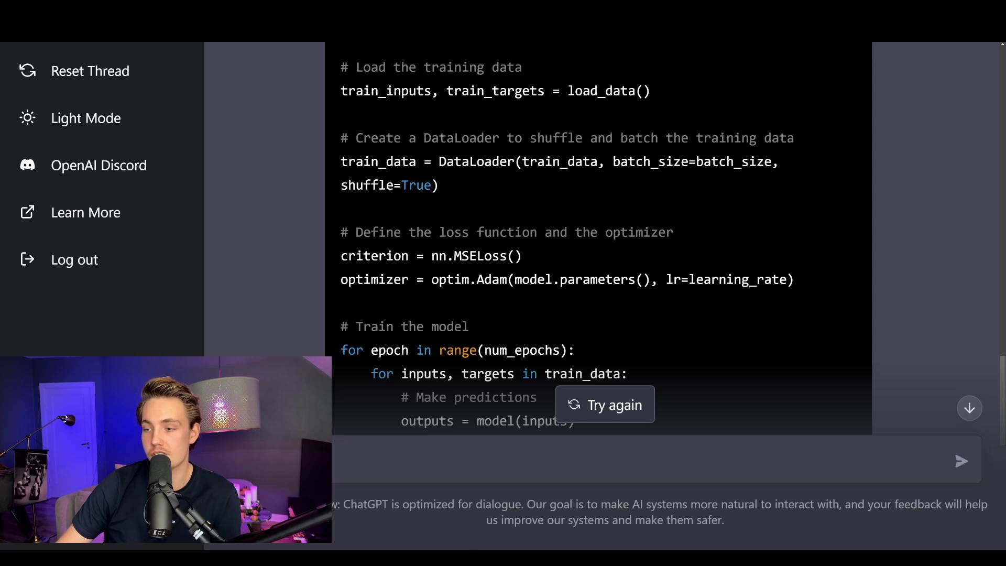
drag(432, 279, 568, 279)
click(568, 280)
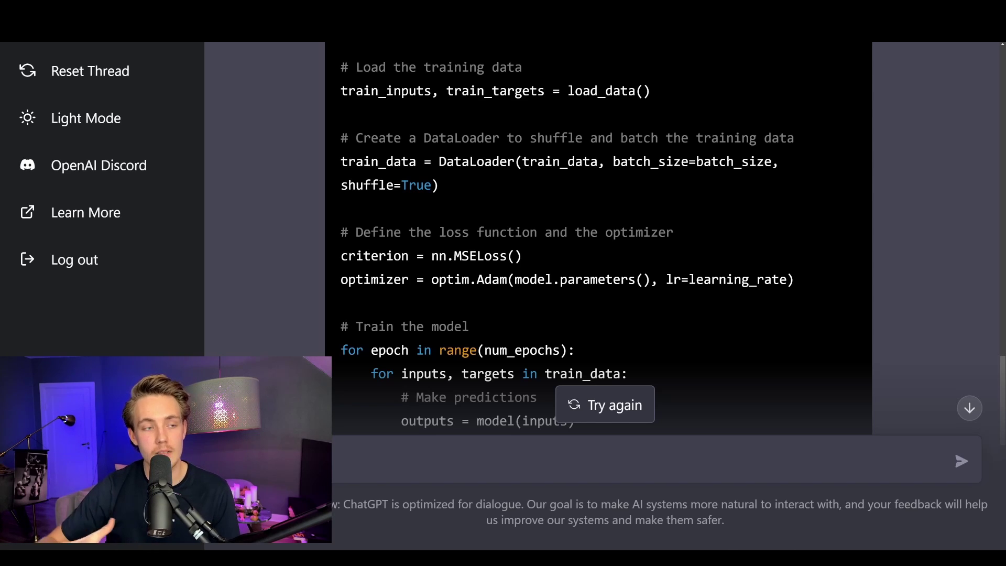
Examine the training loop's structure, from the epoch loop to the inner loop over inputs and targets
scroll(561, 220, down, 5)
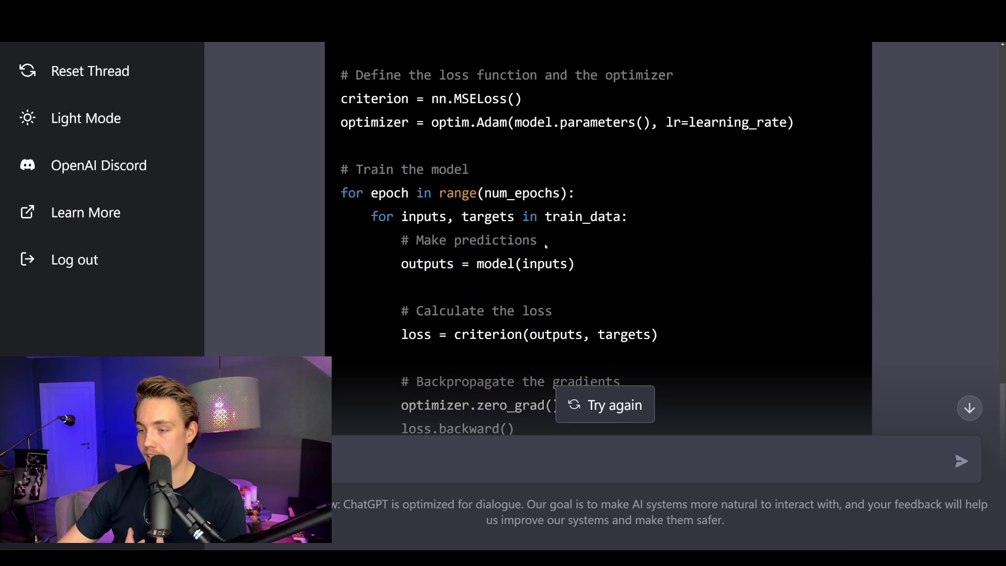
scroll(518, 253, up, 1)
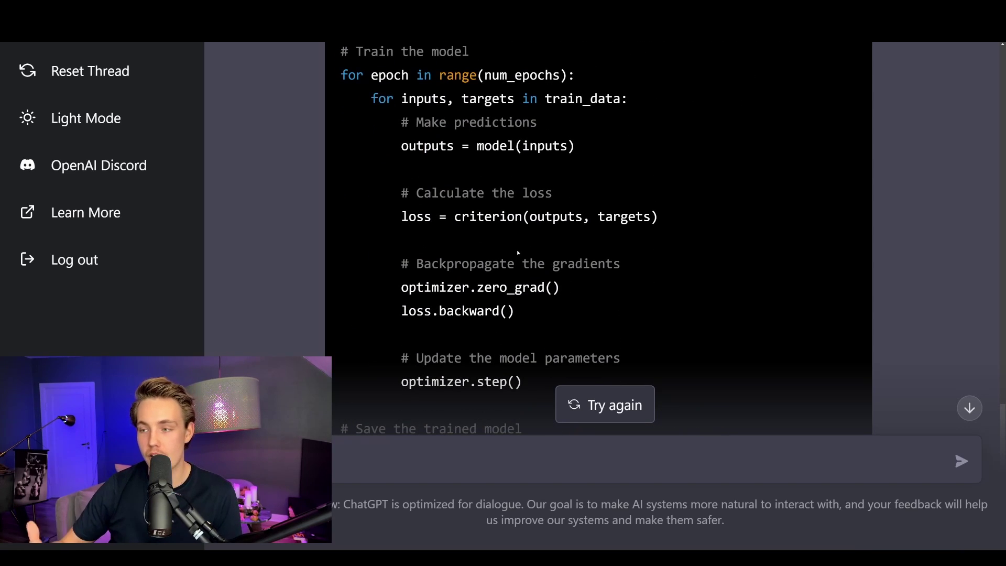
scroll(509, 164, up, 2)
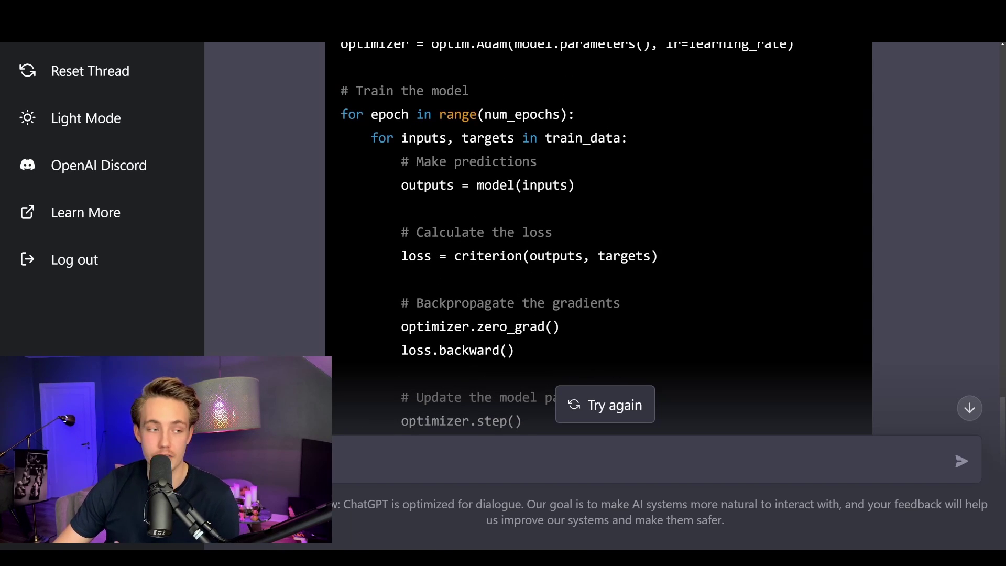
drag(371, 114, 567, 117)
click(371, 114)
drag(371, 114, 551, 123)
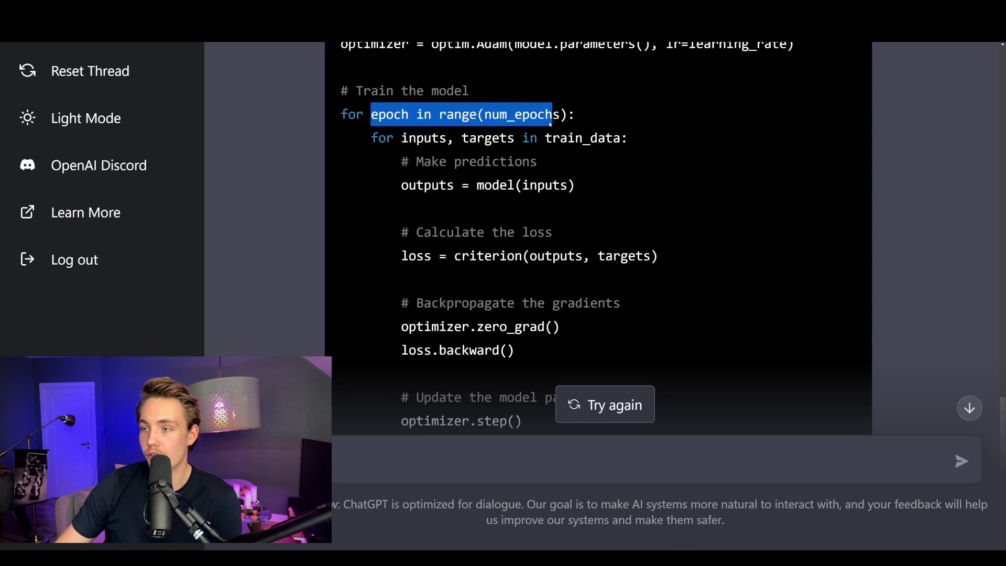
drag(415, 114, 562, 115)
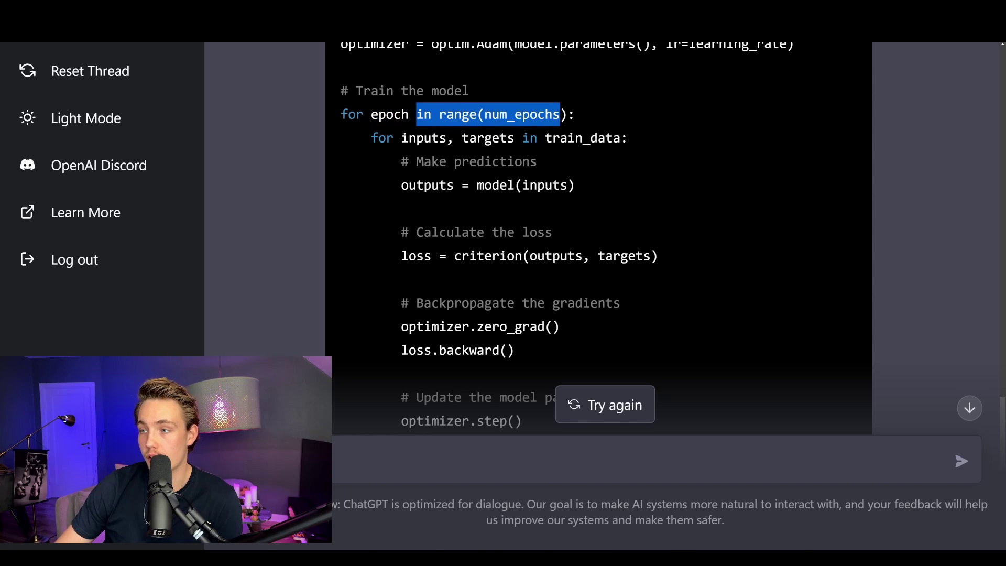
drag(394, 138, 621, 138)
click(620, 138)
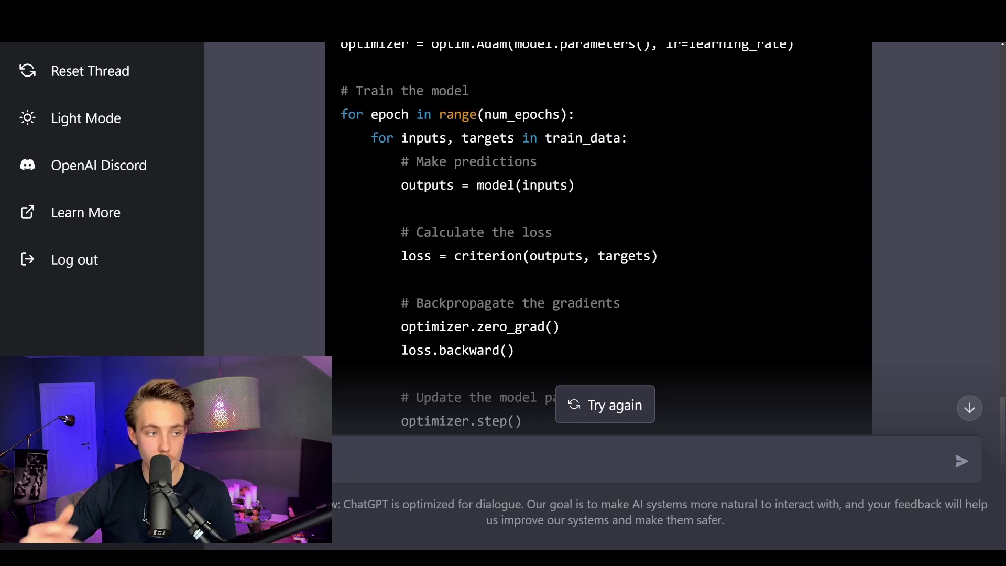
Read the prediction and loss calculation lines inside the training loop
scroll(581, 161, down, 2)
scroll(581, 161, up, 1)
drag(469, 146, 568, 146)
click(581, 147)
click(571, 147)
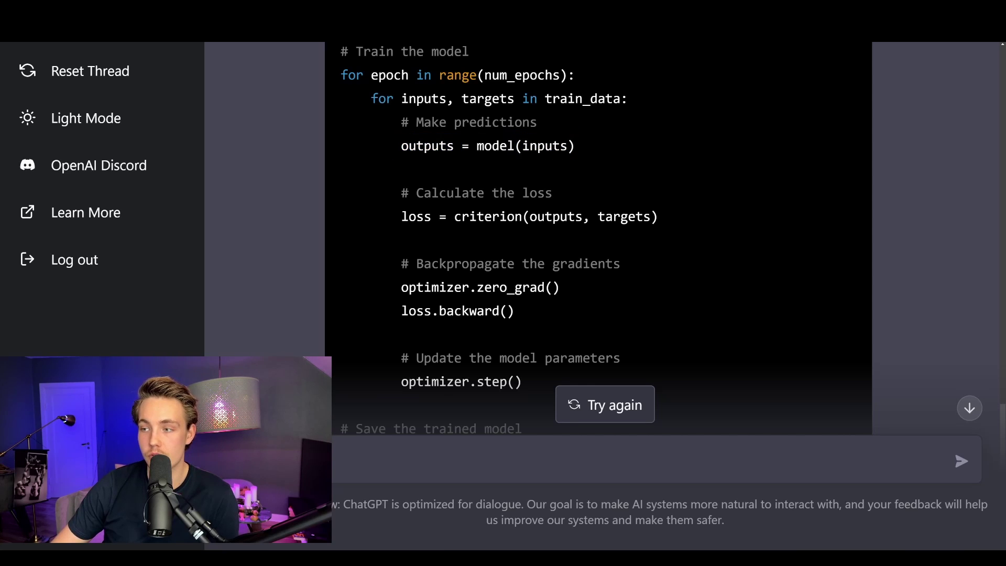
drag(404, 169, 621, 216)
click(471, 226)
drag(454, 216, 552, 217)
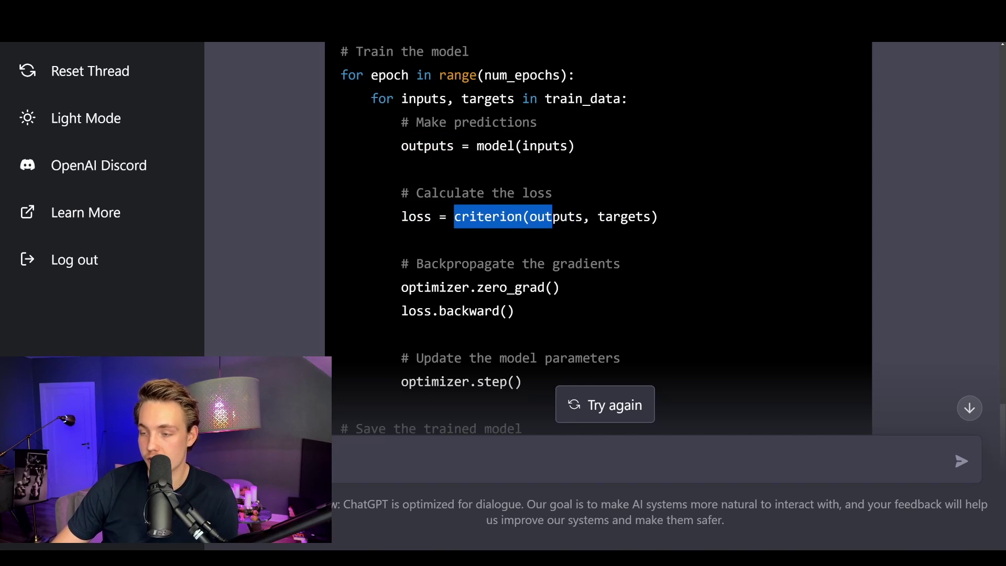
click(552, 216)
Study the backpropagation and parameter update lines: optimizer.zero_grad(), loss.backward() and optimizer.step()
drag(401, 288, 561, 288)
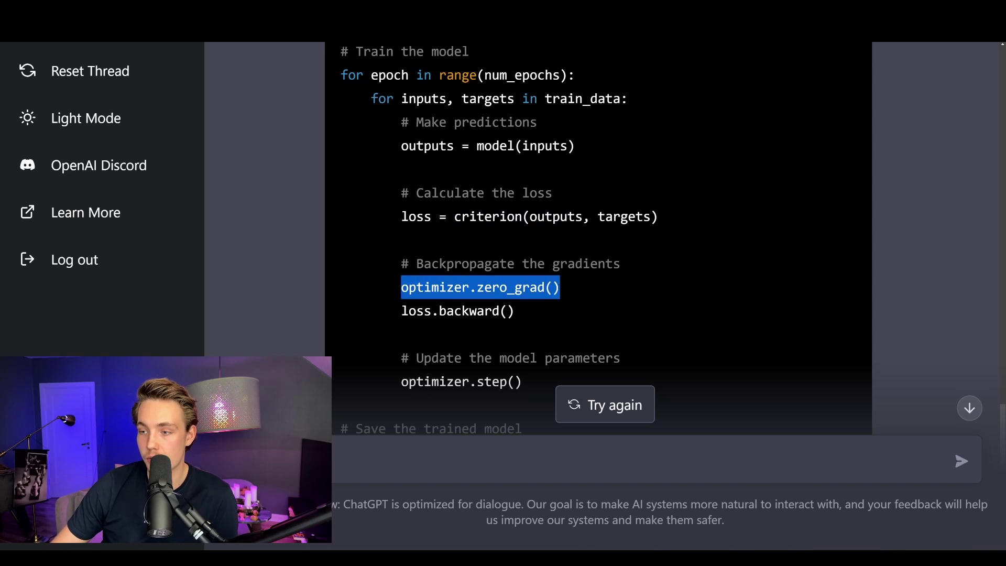
click(561, 287)
drag(401, 287, 573, 288)
click(572, 288)
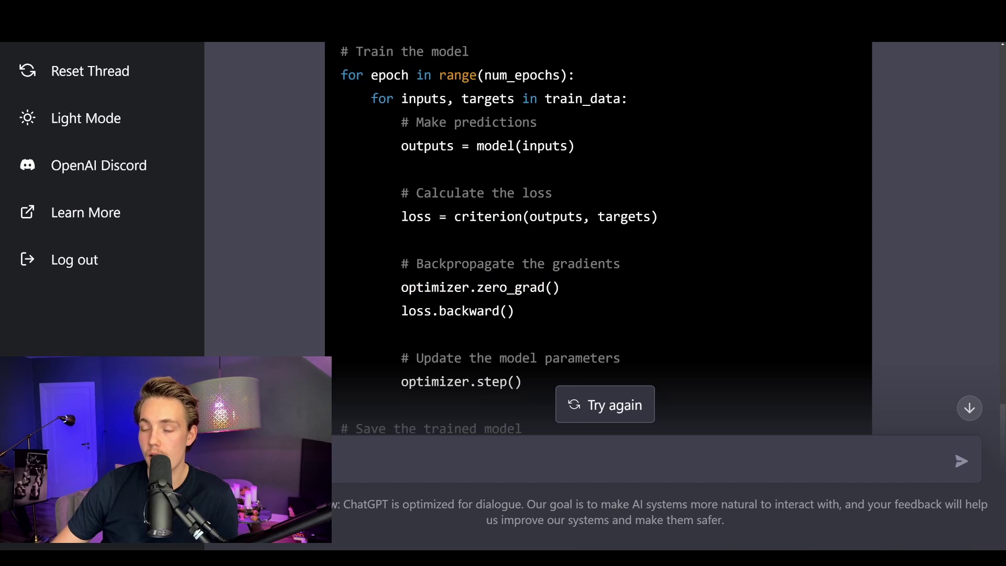
drag(395, 311, 523, 315)
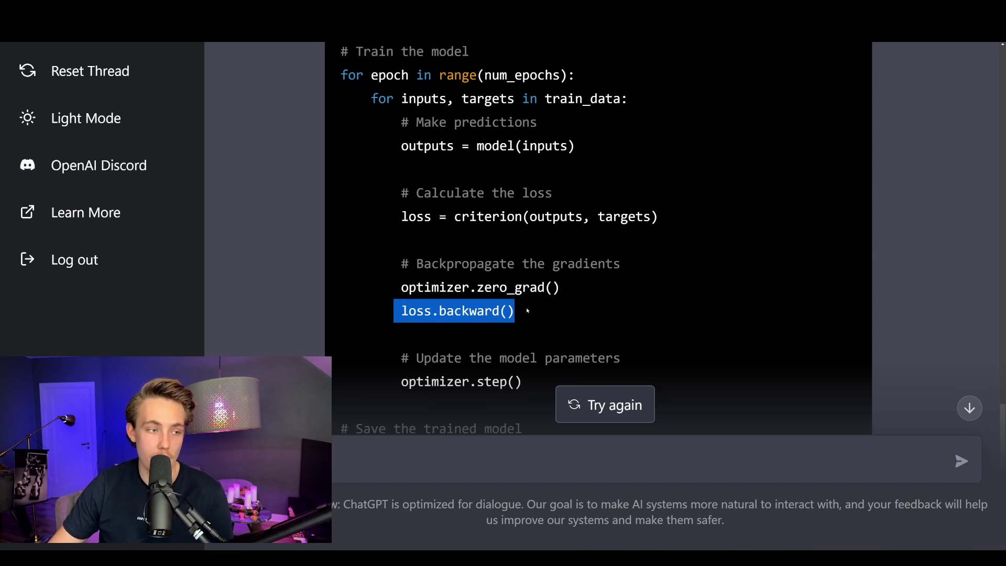
click(527, 309)
scroll(526, 308, down, 1)
drag(401, 343, 536, 344)
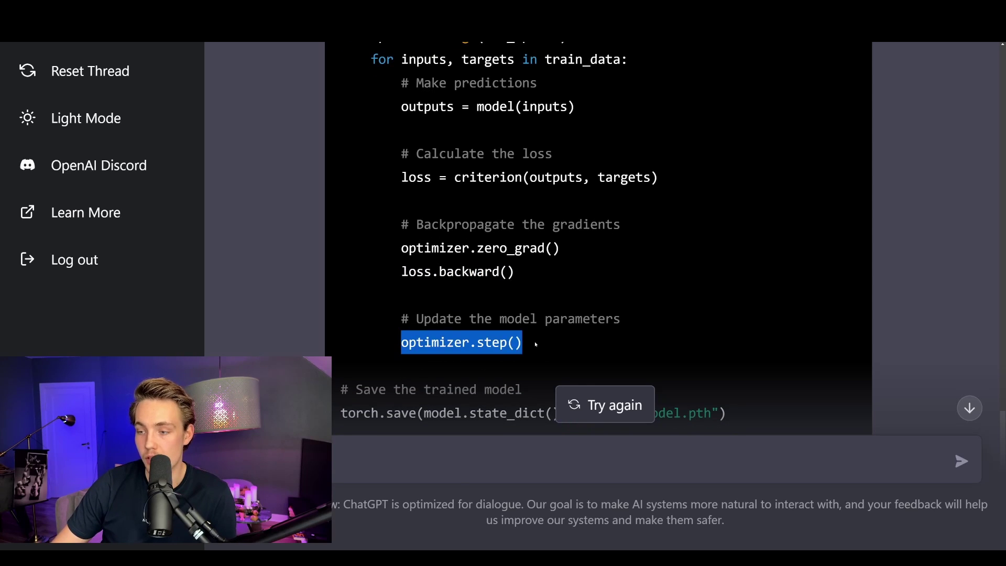
click(524, 343)
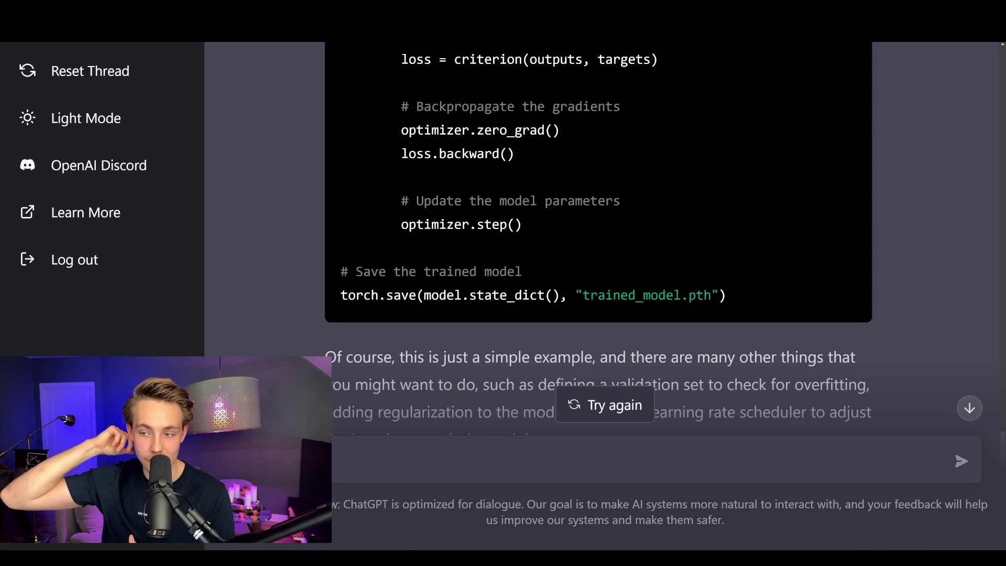
Review the torch.save line and the closing paragraph on validation sets, regularization and learning rate schedulers
drag(370, 295, 477, 295)
scroll(597, 236, down, 3)
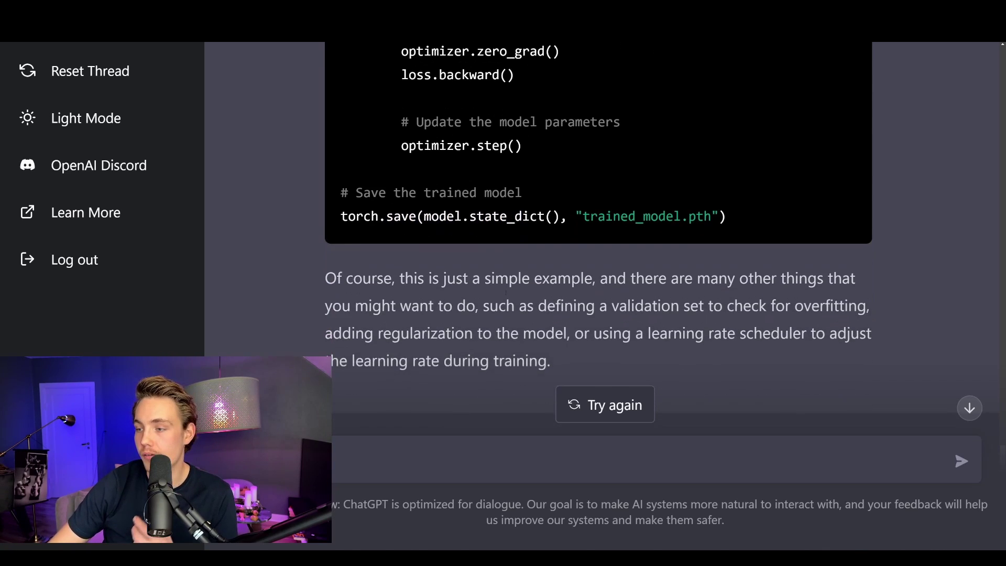
drag(325, 226, 519, 281)
click(580, 307)
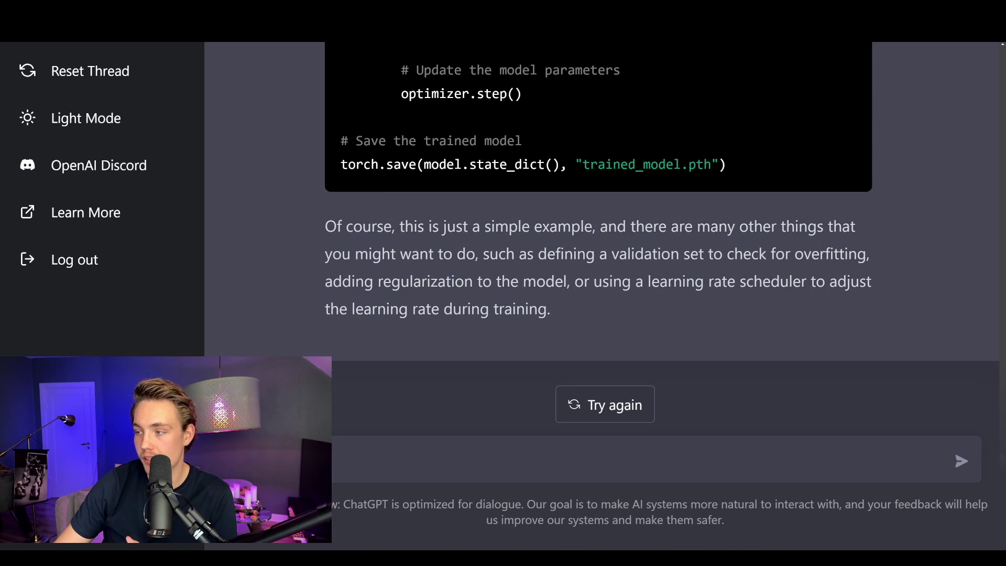
drag(482, 254, 683, 254)
click(684, 254)
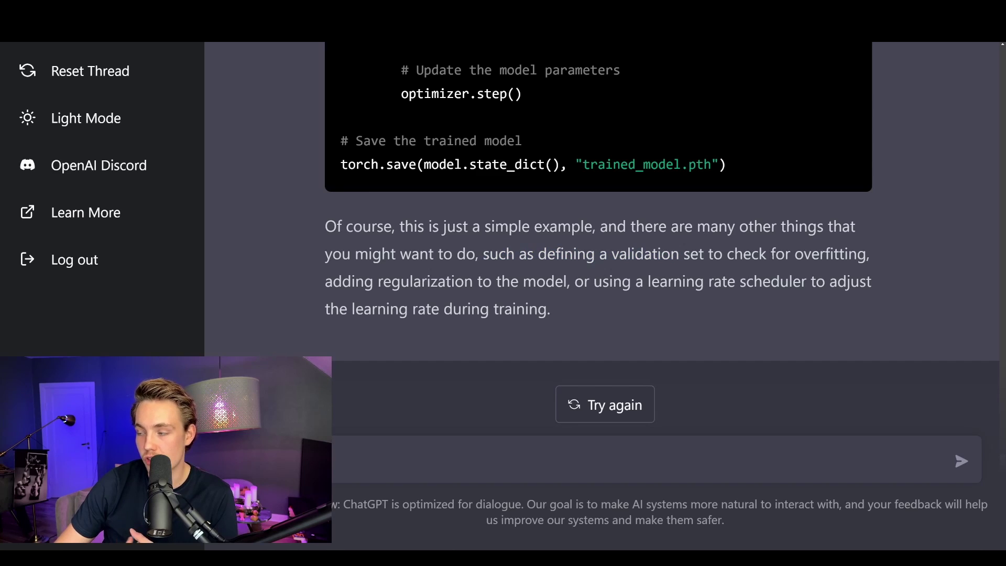
drag(378, 281, 728, 281)
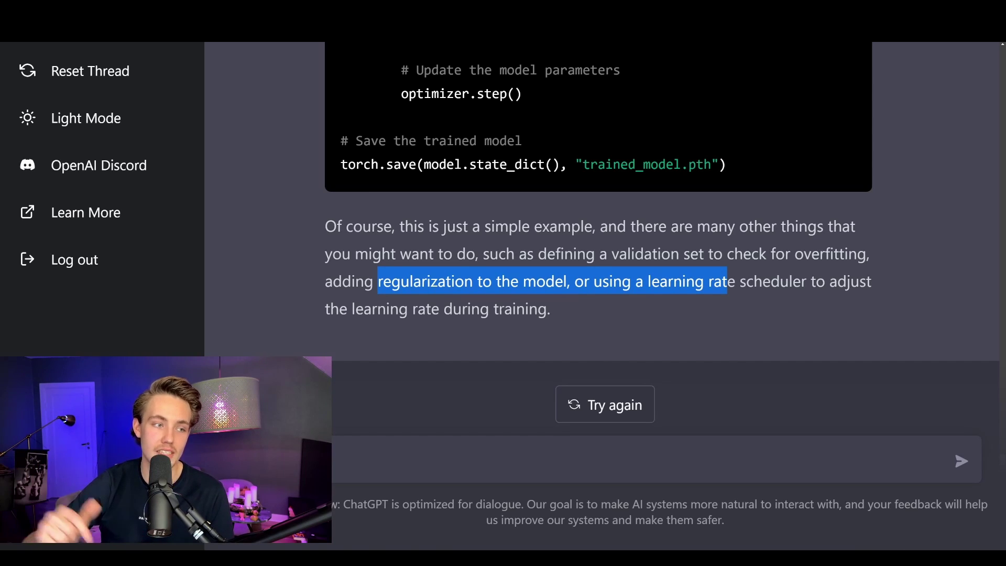
scroll(399, 437, up, 2)
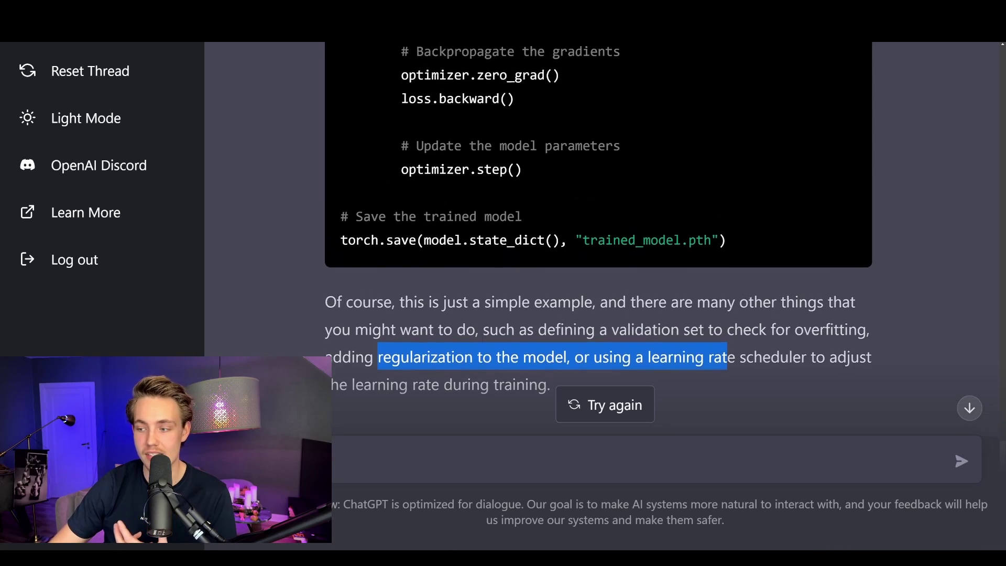
scroll(398, 438, down, 2)
Ask the chatbot "what is a cnn?"
click(393, 451)
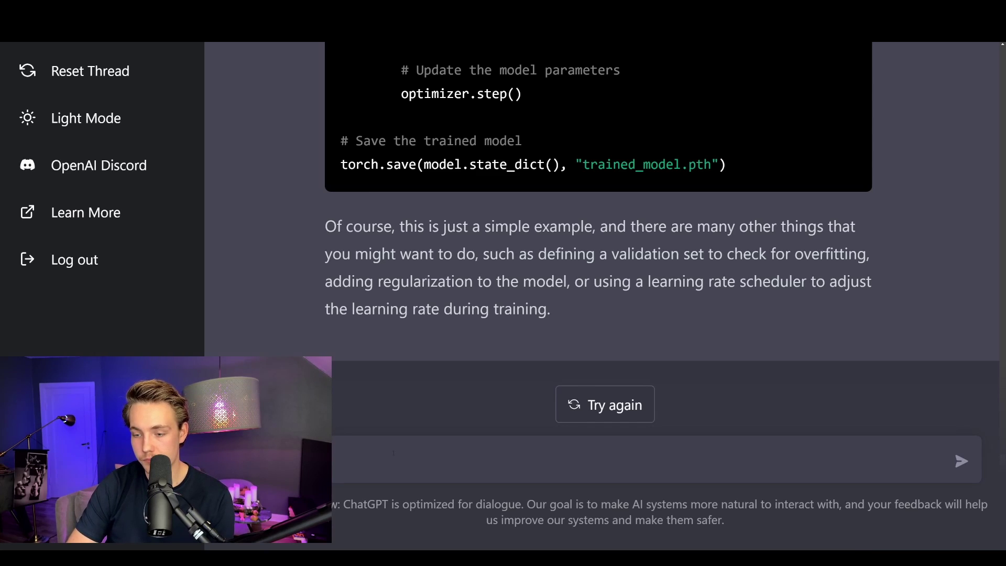
text(what is a cnn)
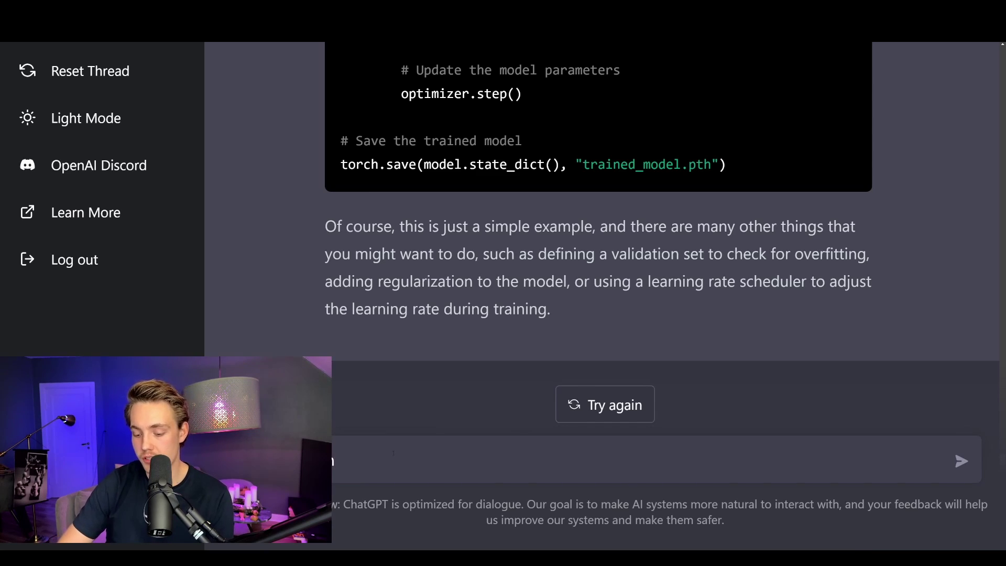
text(?)
key(Return)
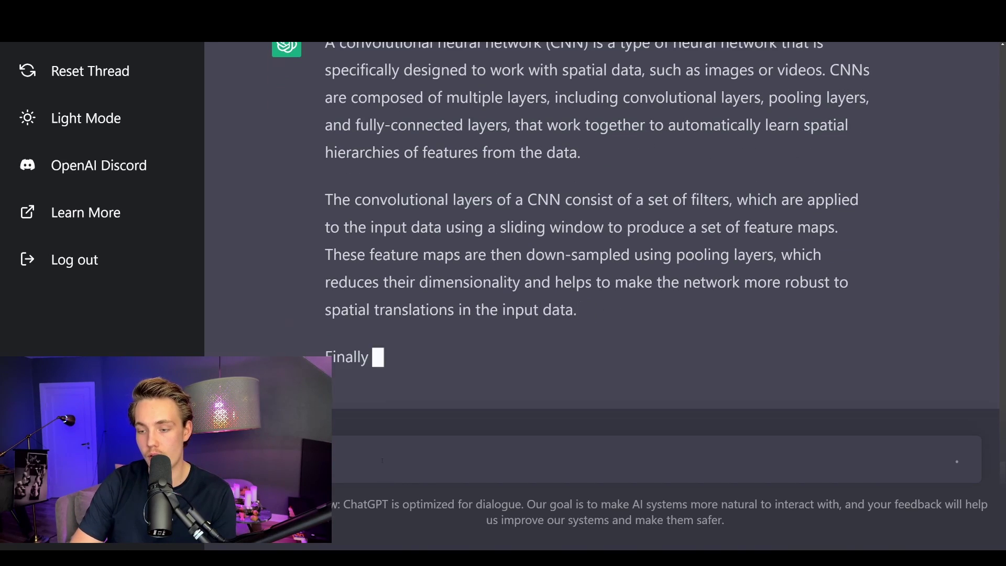
Ask the chatbot how to set up a cnn in pytorch
text(up)
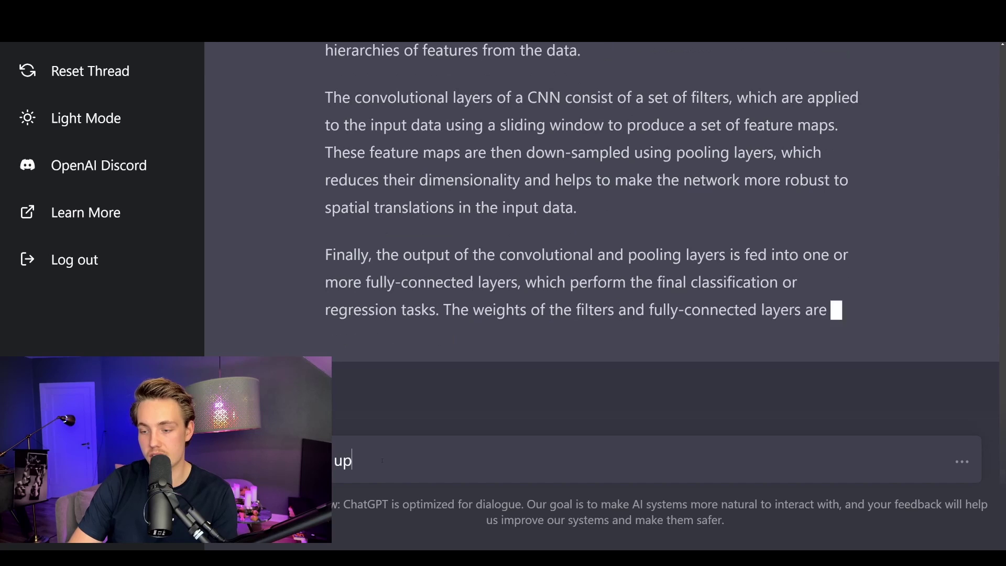
text( a cnn in py)
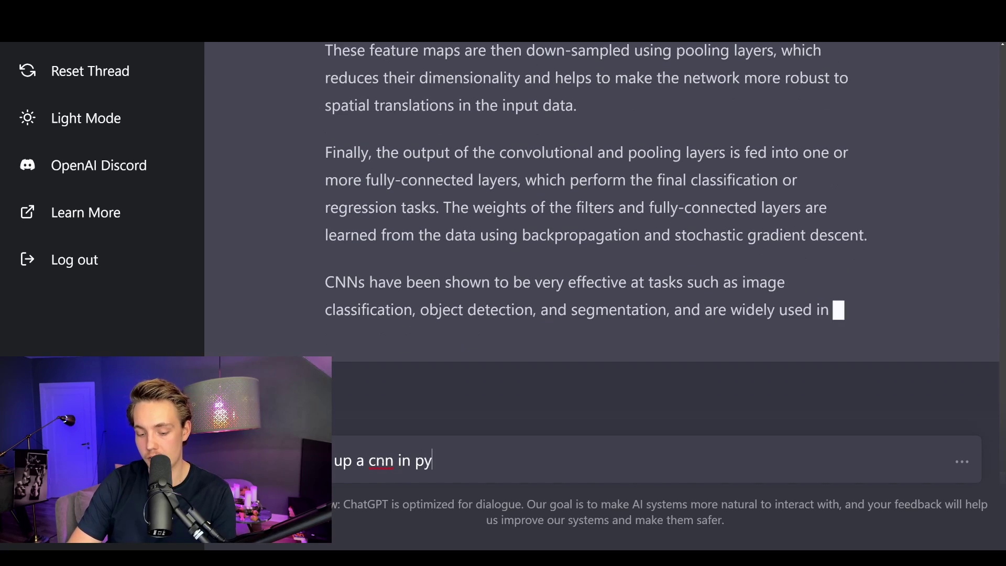
text(torch)
key(Return)
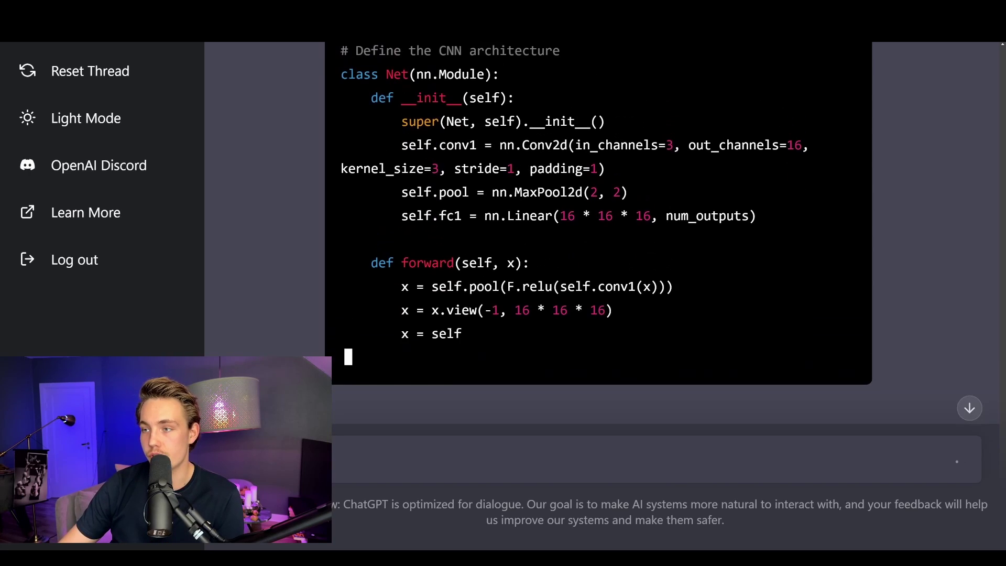
Review the generated CNN code, from the Net class layers through data loading, loss function and optimizer to the training loop
drag(499, 145, 635, 145)
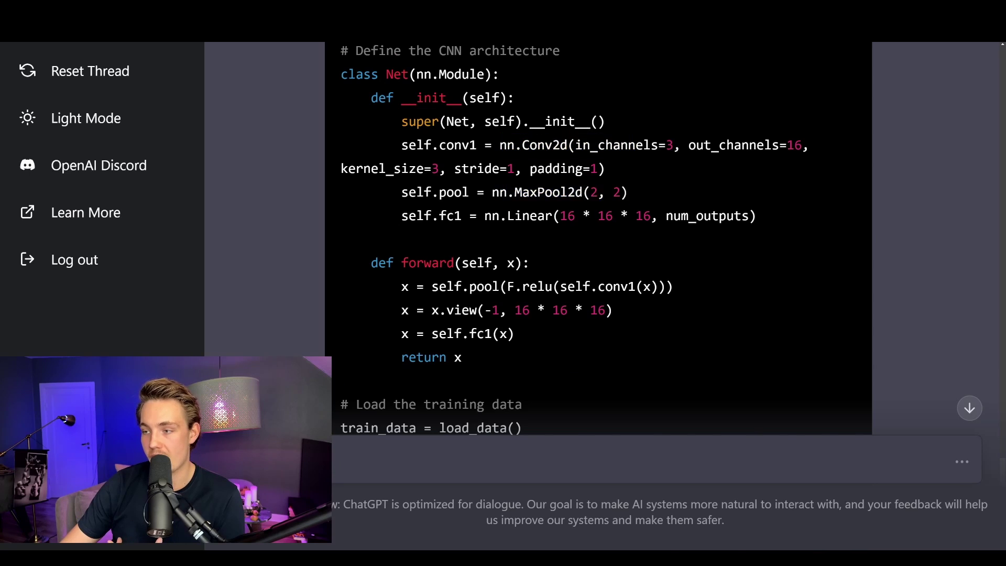
scroll(597, 236, down, 4)
scroll(537, 238, down, 4)
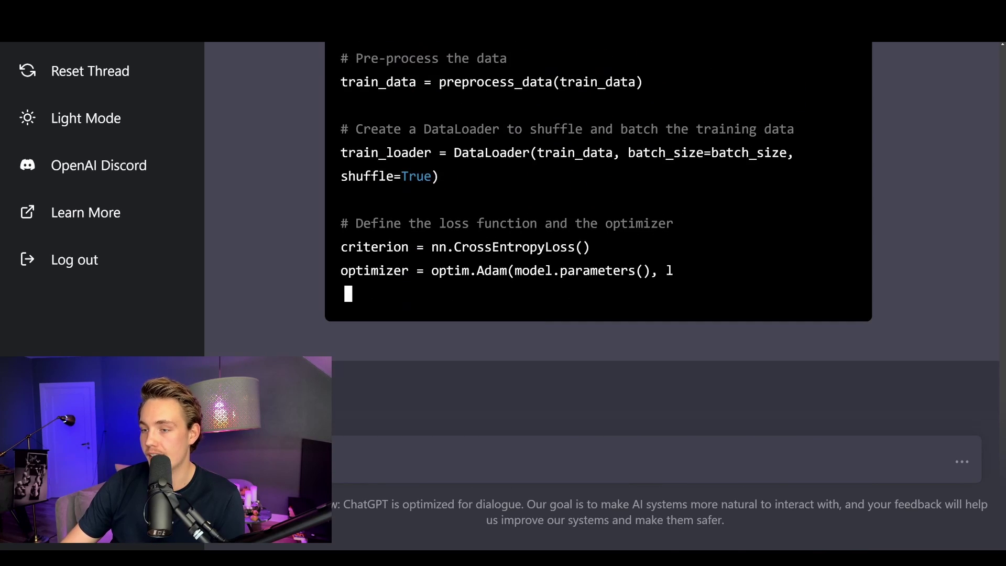
scroll(537, 239, down, 1)
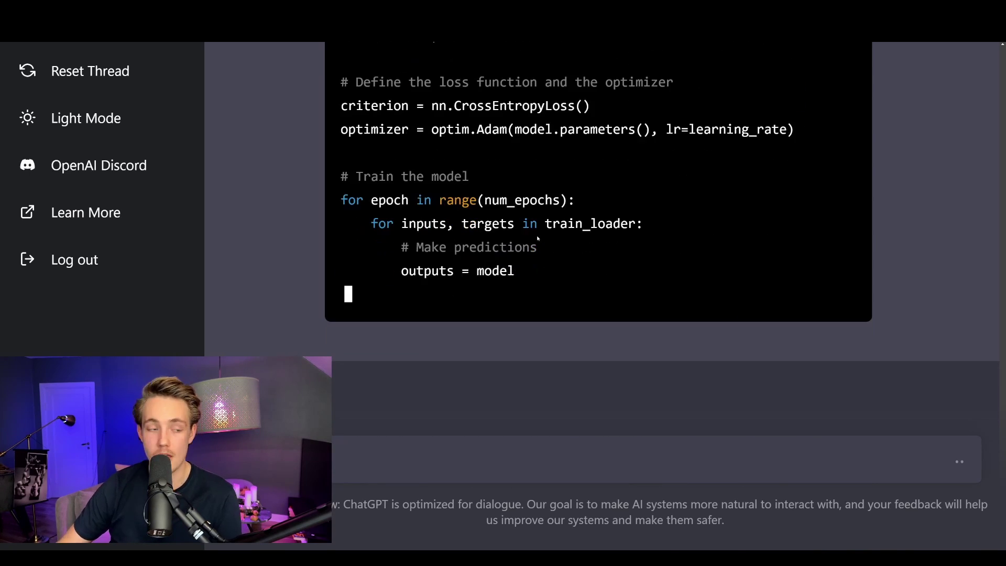
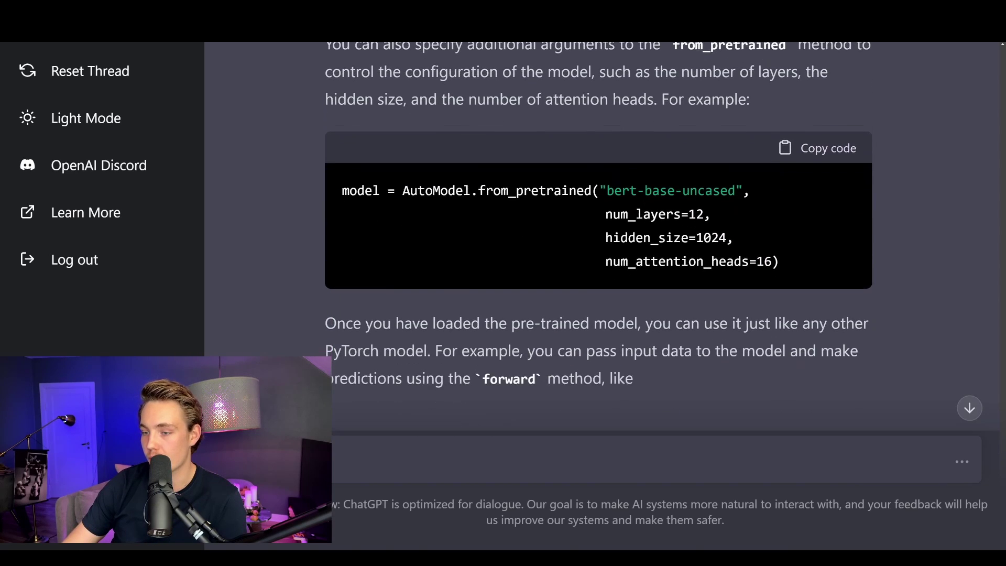
Read the AutoModel.from_pretrained example that loads the pre-trained "bert-base-uncased" model, highlighting the model name
scroll(465, 267, up, 3)
scroll(465, 267, up, 6)
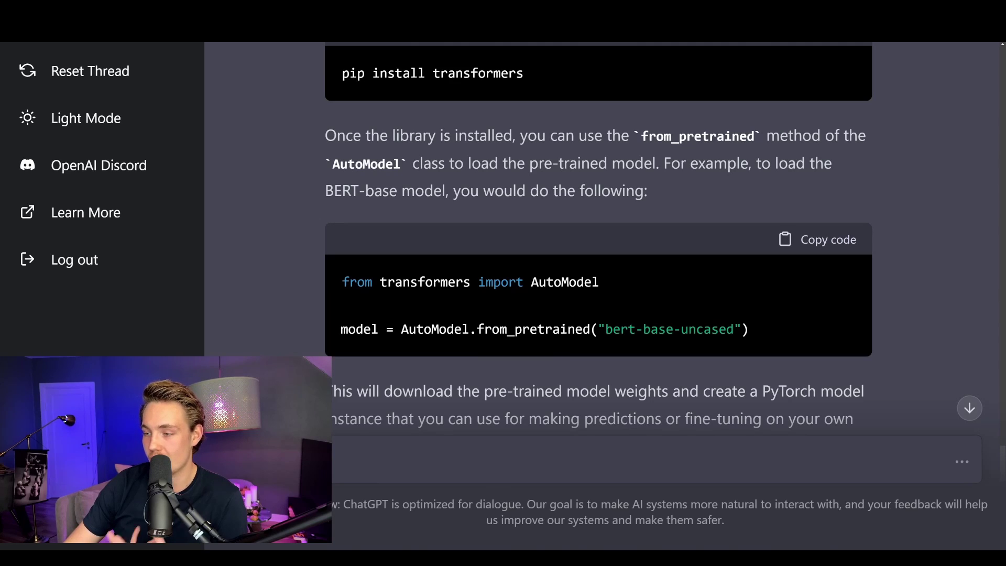
scroll(465, 267, down, 1)
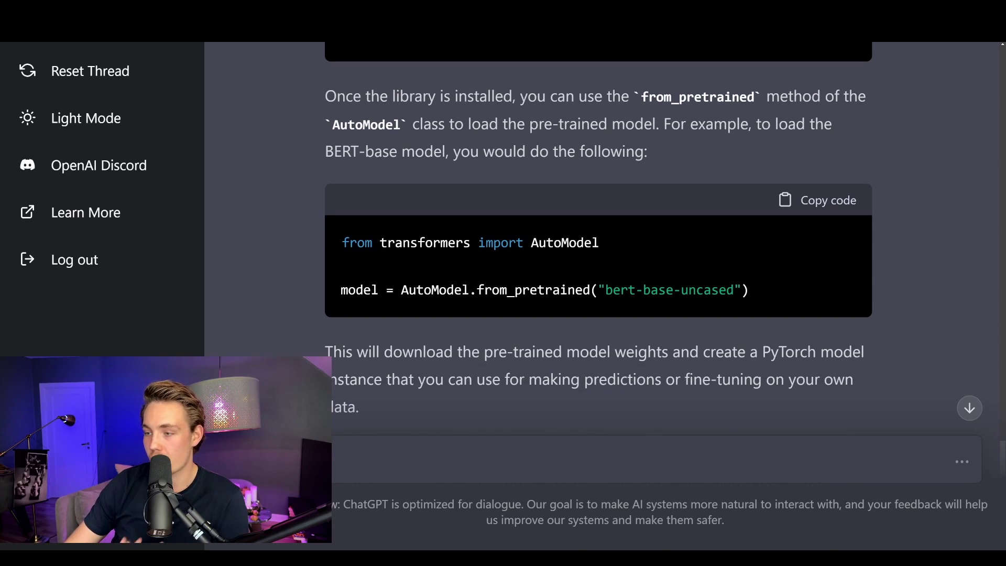
drag(607, 290, 741, 290)
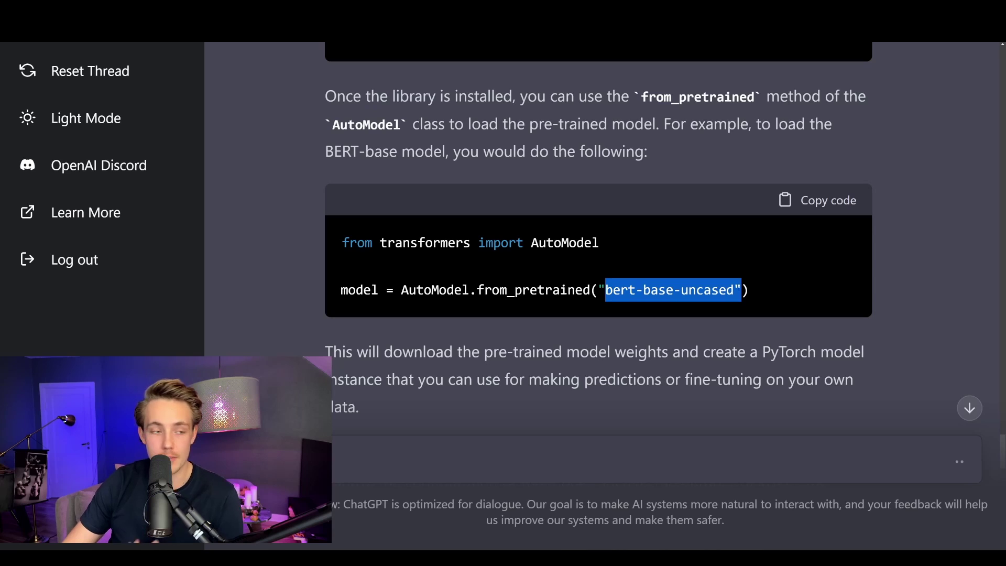
Study the additional from_pretrained arguments num_layers, hidden_size and num_attention_heads in the second model-loading example
scroll(598, 239, down, 8)
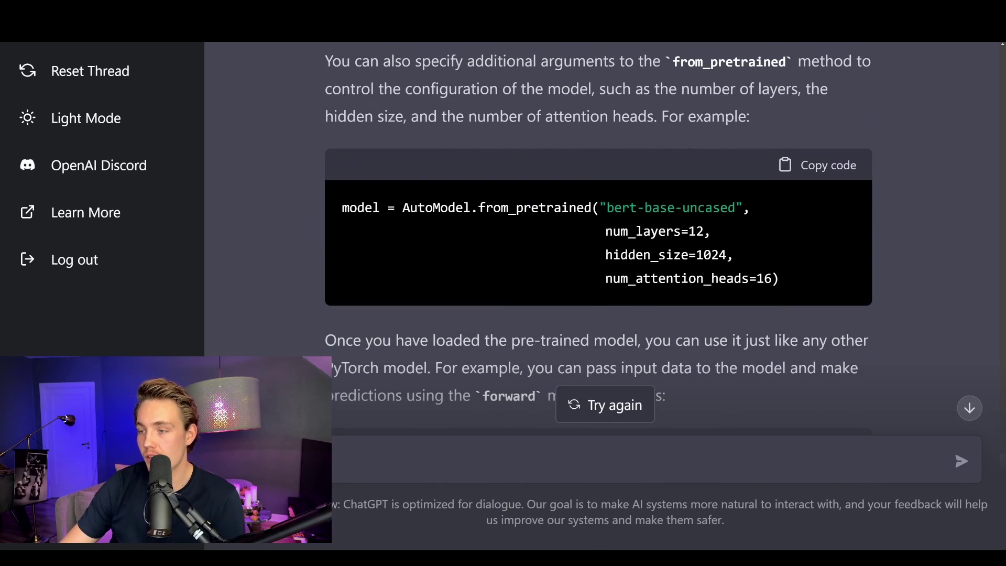
drag(605, 231, 714, 235)
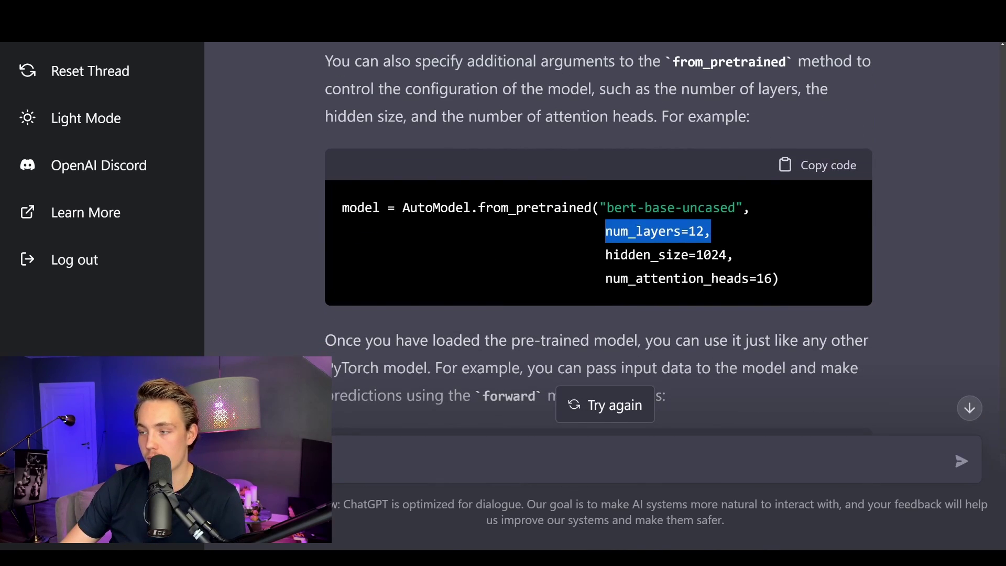
drag(605, 254, 733, 255)
drag(605, 279, 764, 278)
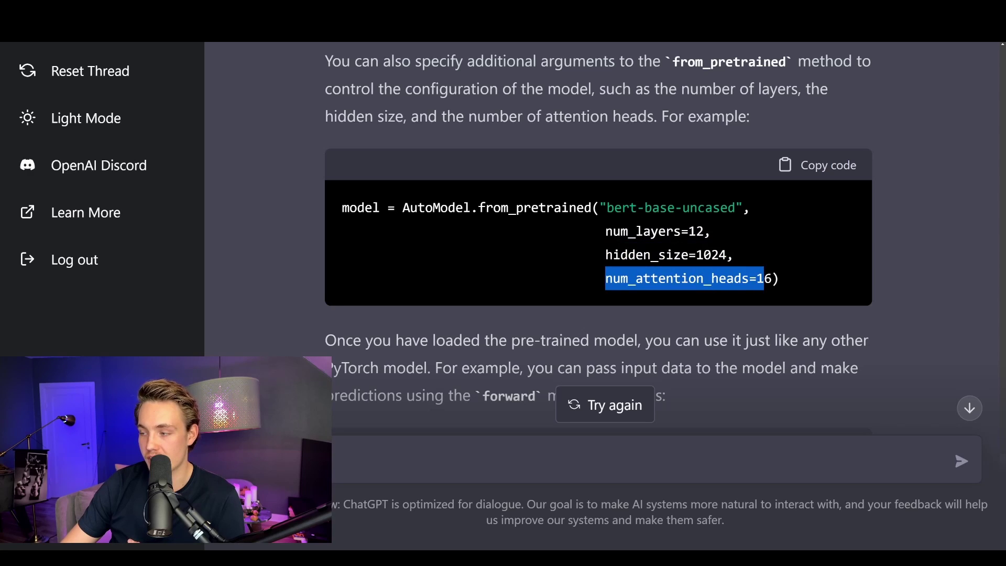
click(764, 278)
Examine the prediction example's inputs line and the outputs = model(inputs) line
scroll(487, 133, down, 4)
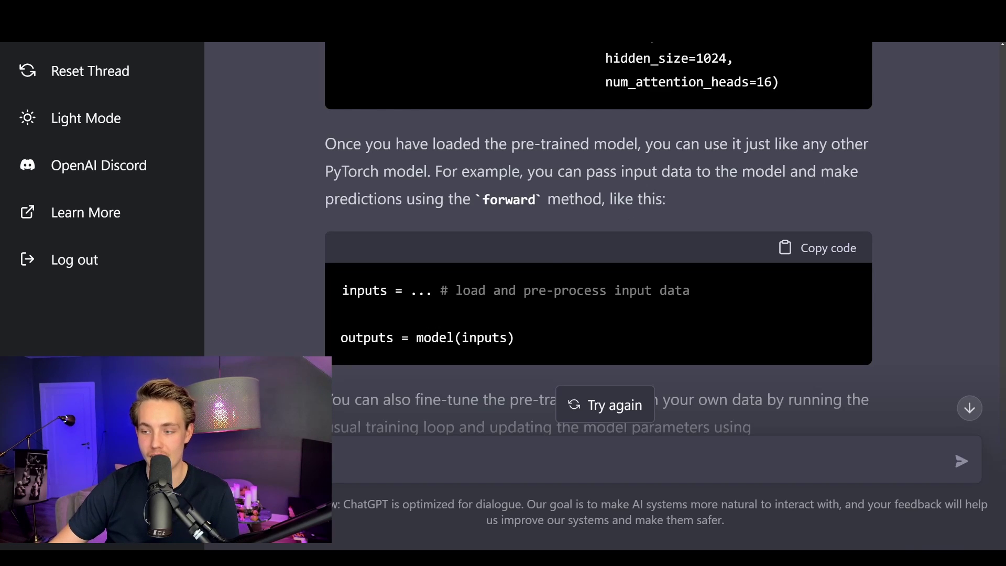
drag(342, 290, 501, 291)
drag(416, 337, 516, 338)
click(367, 338)
drag(341, 337, 549, 337)
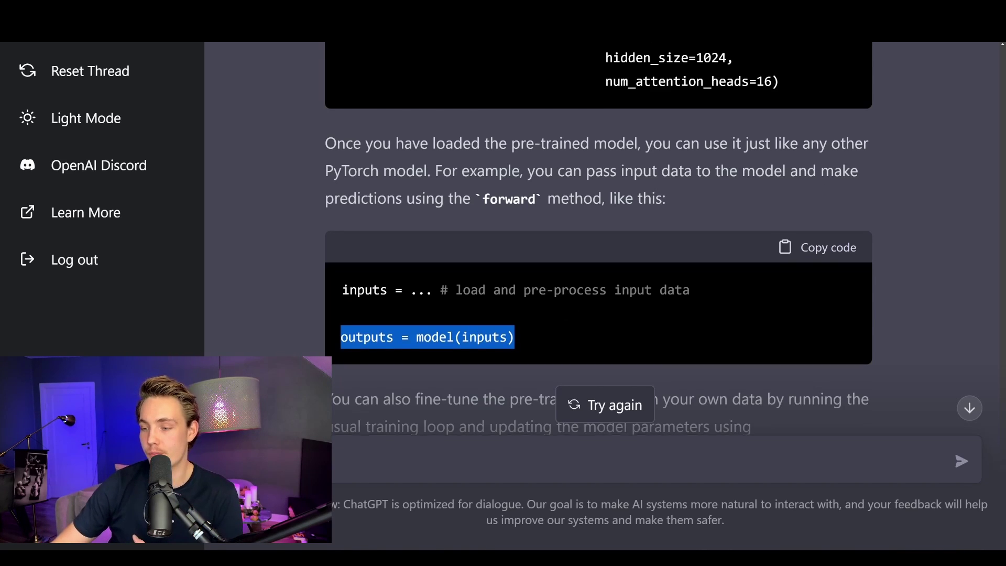
Read the paragraph about fine-tuning the pre-trained model on your own data with backpropagation and an optimizer
scroll(579, 302, down, 5)
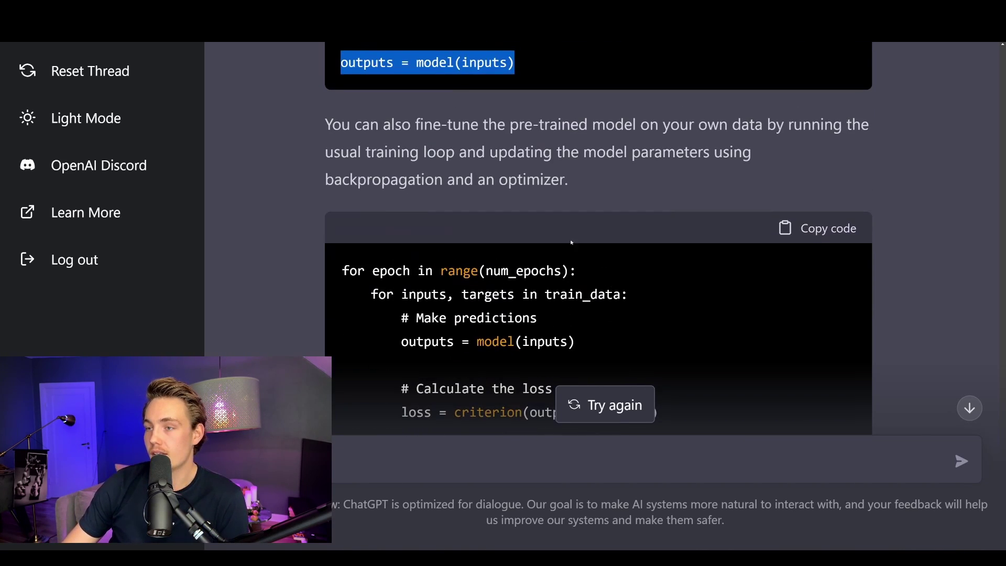
drag(382, 125, 612, 177)
drag(480, 124, 648, 183)
click(647, 182)
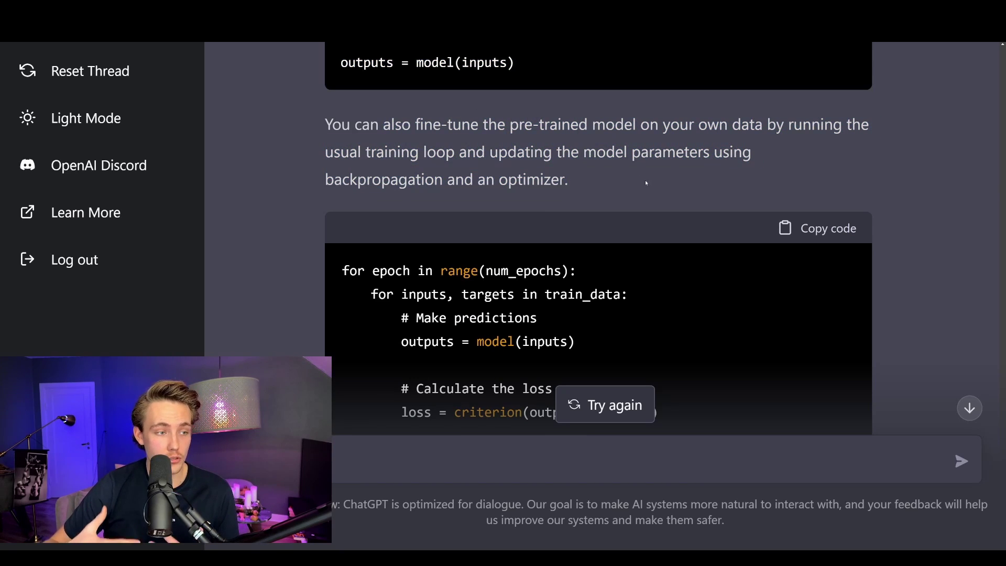
drag(395, 124, 597, 189)
click(602, 190)
Review the fine-tuning training loop code and the closing reference to the HuggingFace transformers documentation
scroll(603, 190, down, 6)
scroll(603, 190, up, 3)
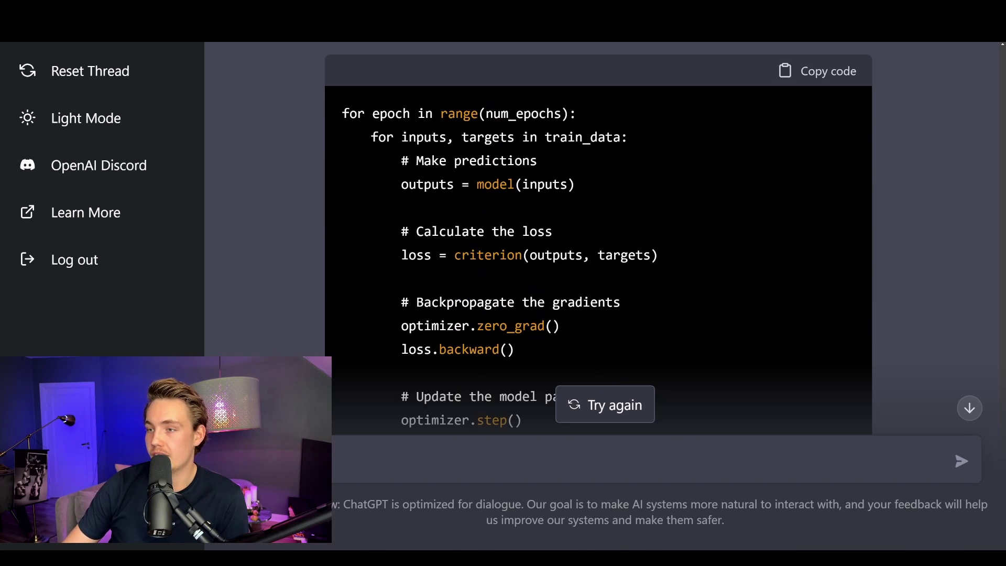
scroll(482, 279, down, 4)
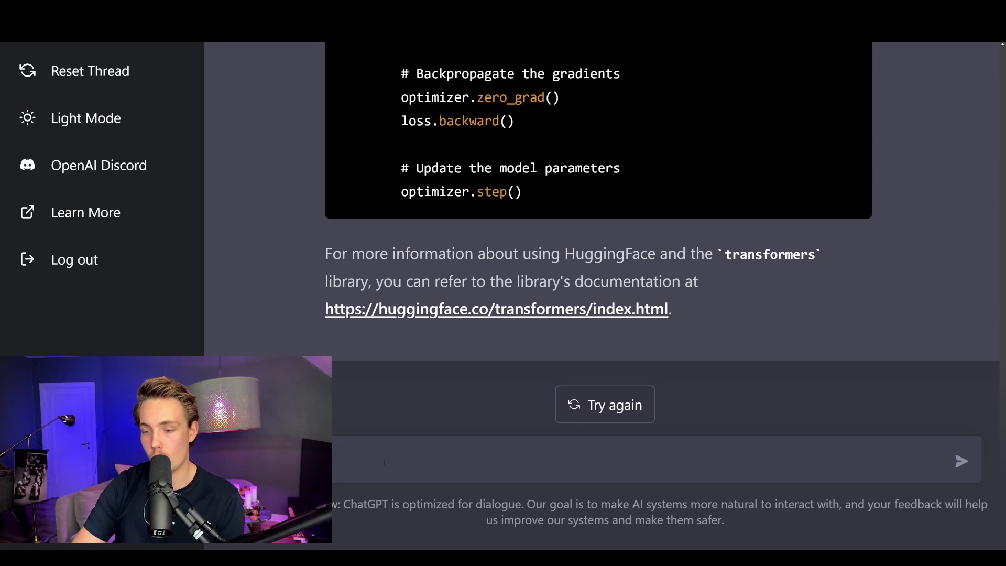
Ask the chatbot about transfer learning
text(for)
key(BackSpace)
key(BackSpace)
text(er learning)
key(Return)
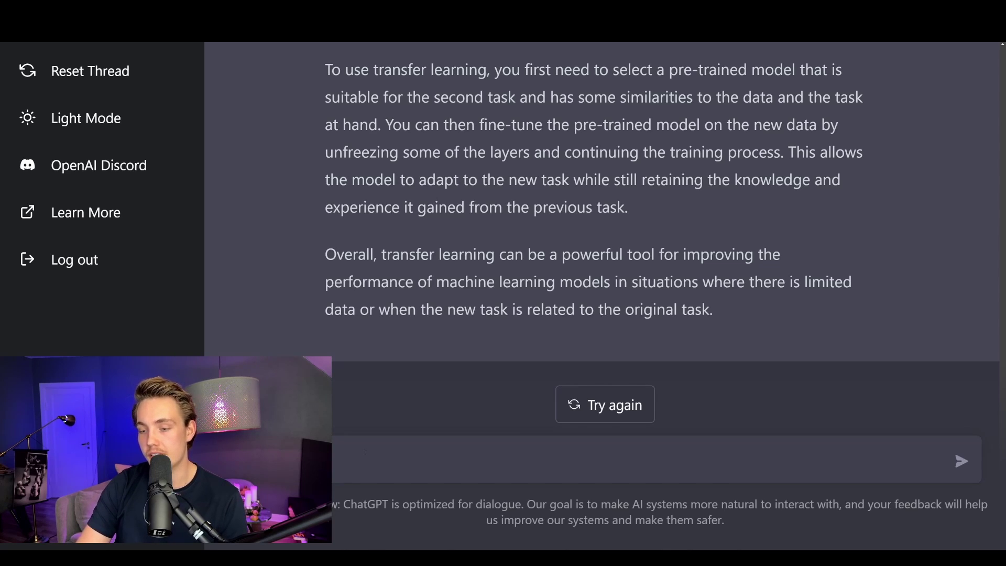
Ask the chatbot about the most complex thing that it knows of
text(most complex )
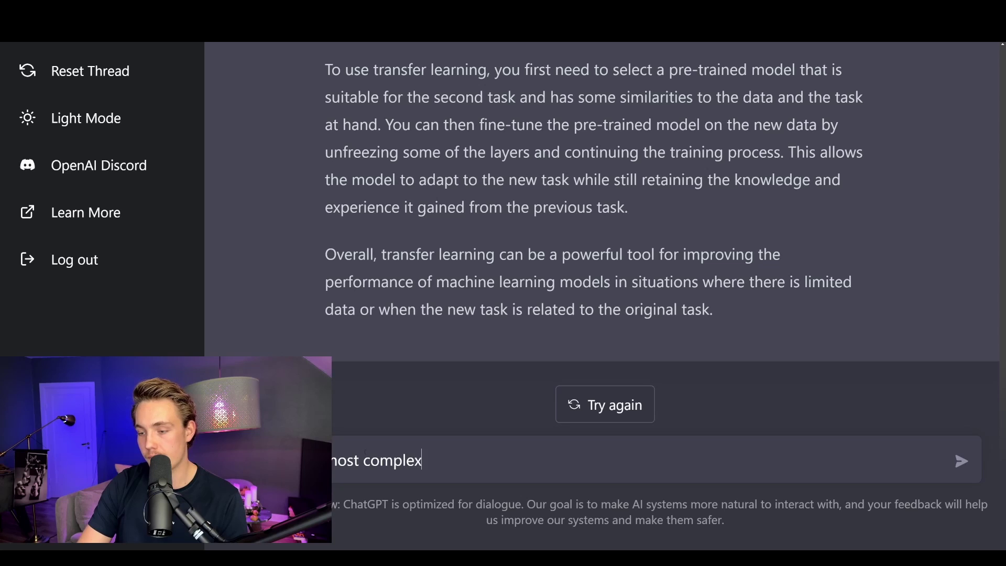
text(thing that )
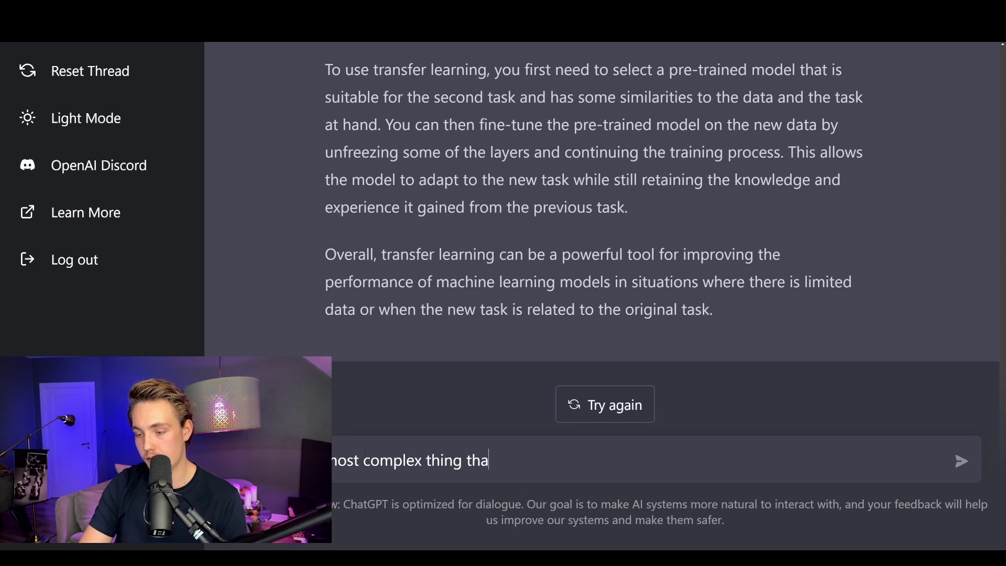
text(u know of)
key(Return)
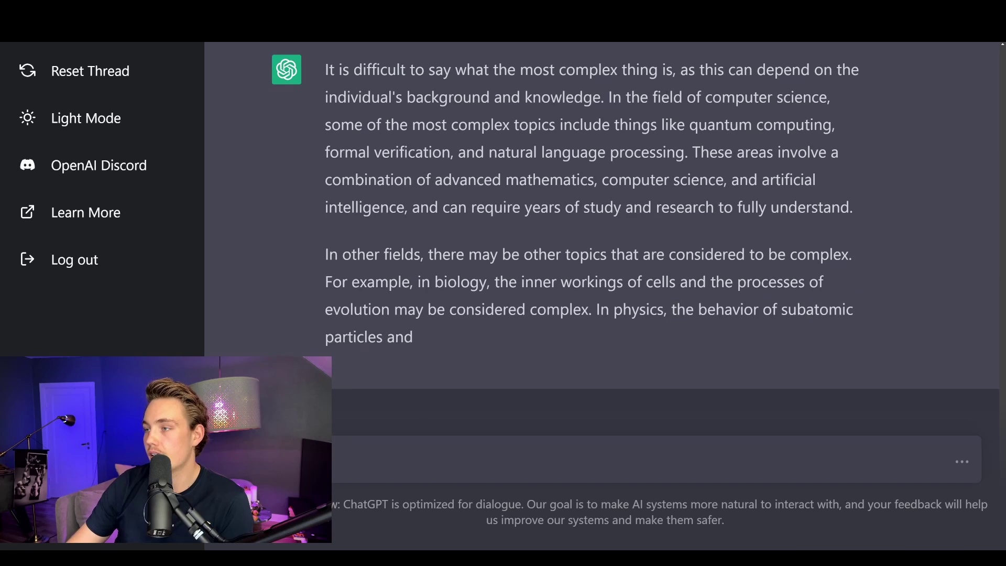
Read the first paragraph of the complexity answer, highlighting the passage on complex topics in computer science
scroll(676, 181, up, 2)
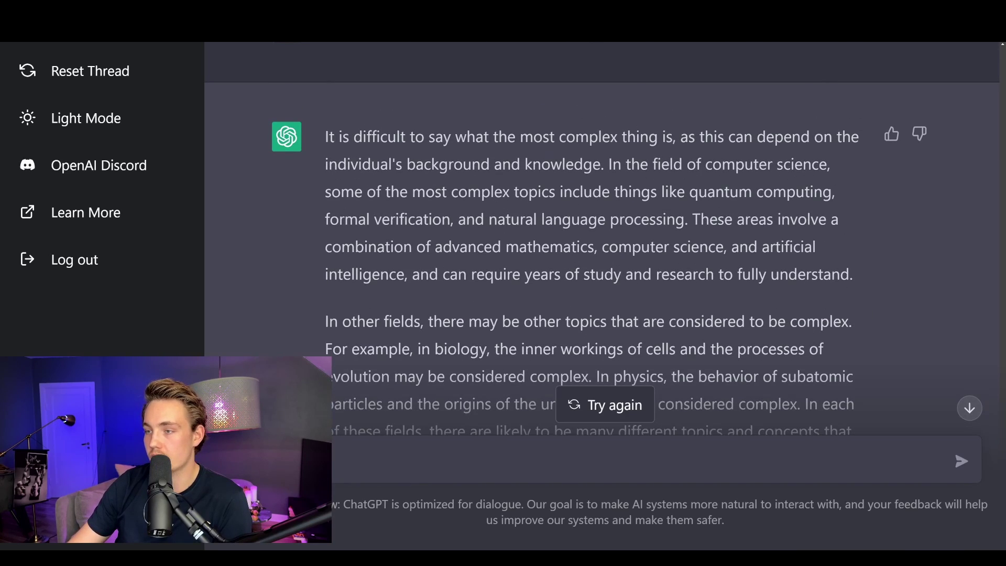
drag(661, 192, 839, 191)
click(838, 192)
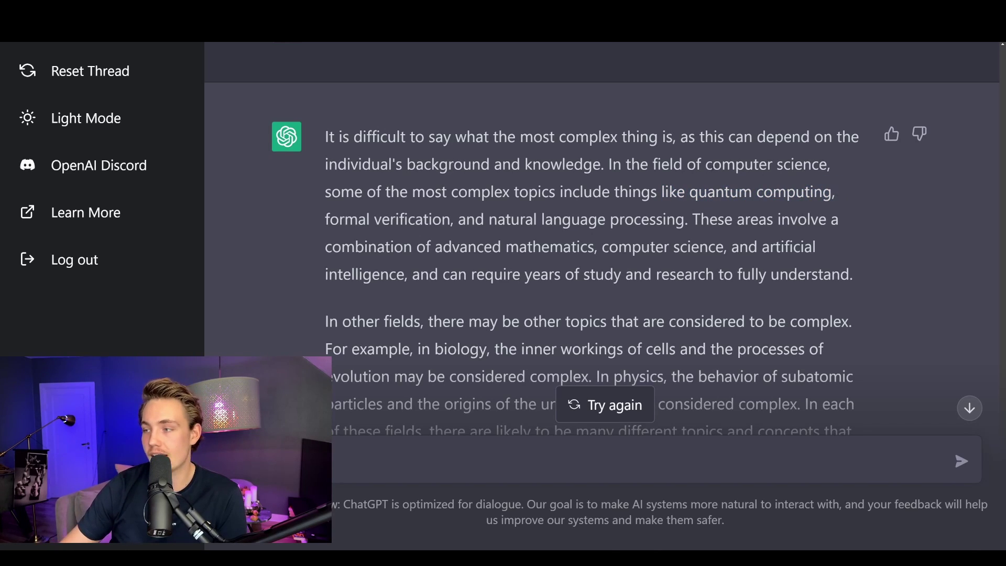
drag(705, 165, 827, 165)
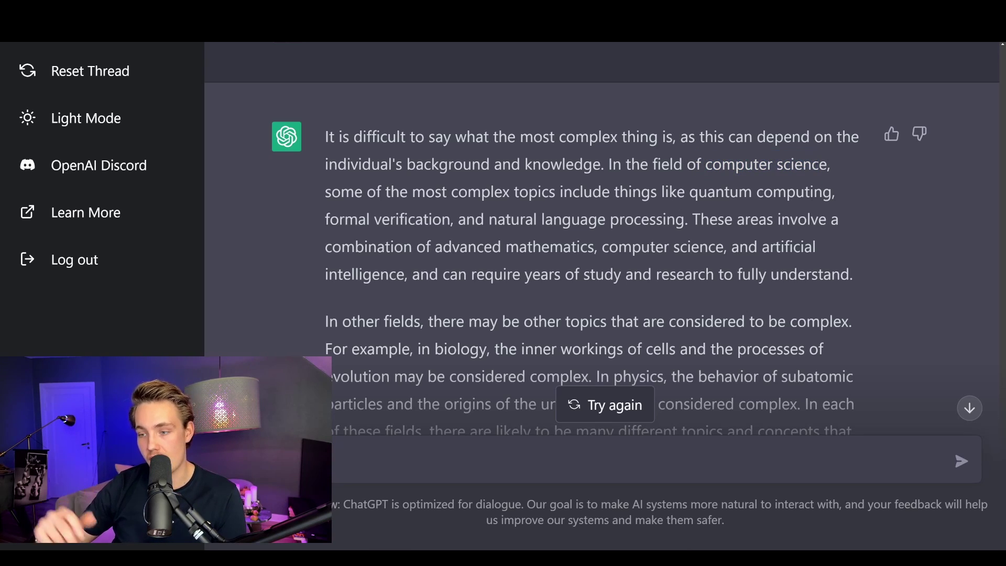
Read the rest of the complexity answer, covering biology, physics and the overall conclusion
scroll(724, 281, down, 2)
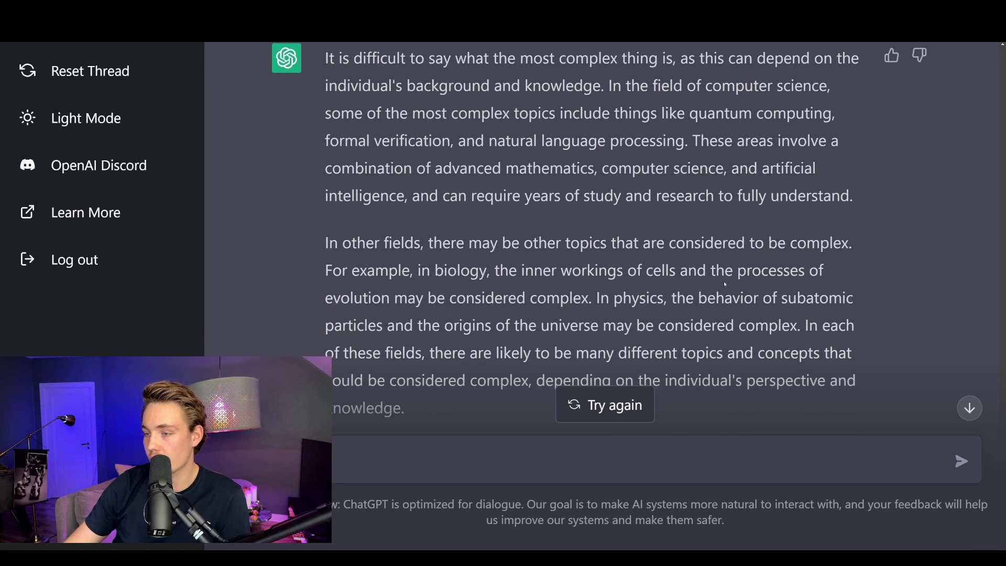
scroll(724, 281, down, 1)
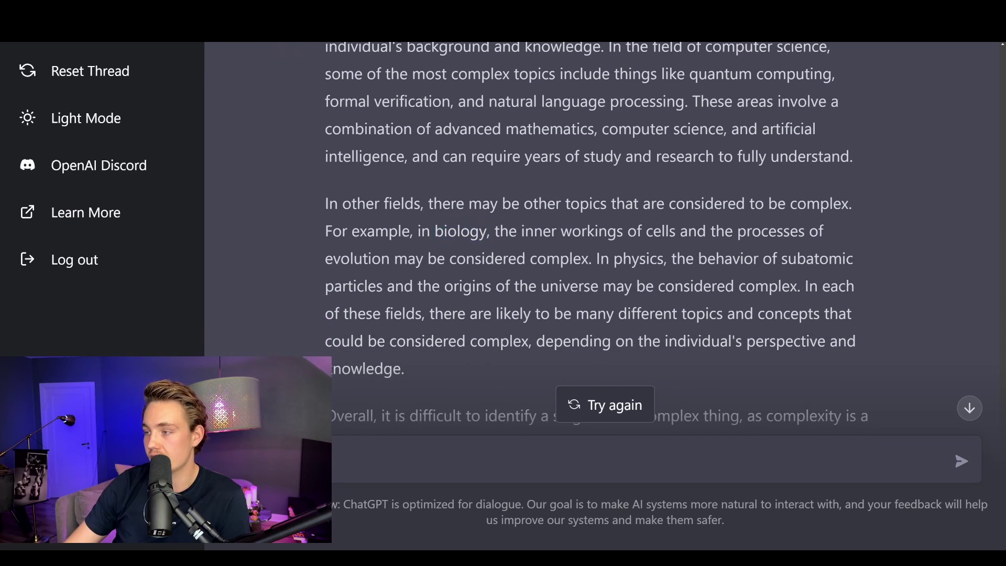
scroll(678, 244, down, 1)
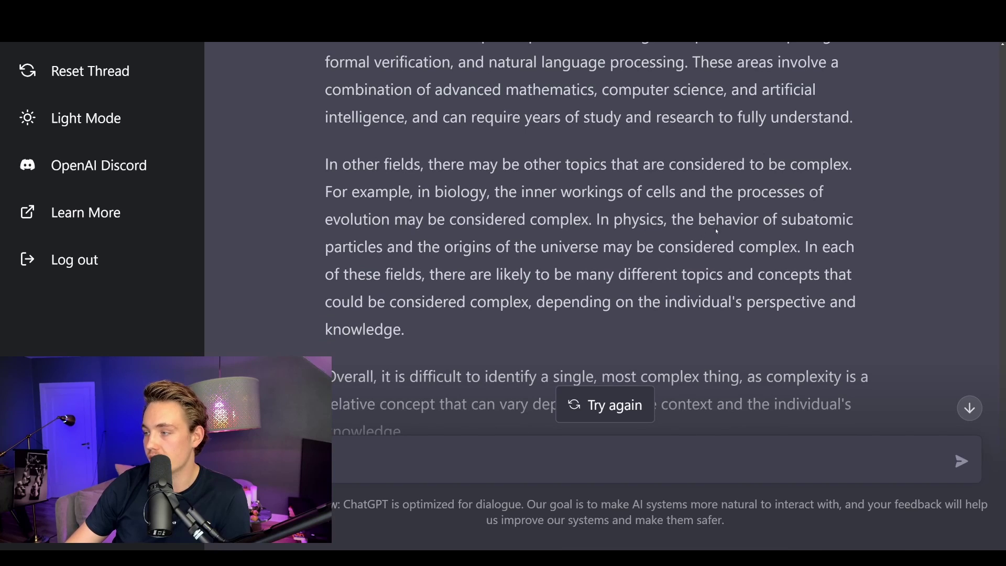
scroll(709, 232, down, 1)
scroll(446, 248, down, 2)
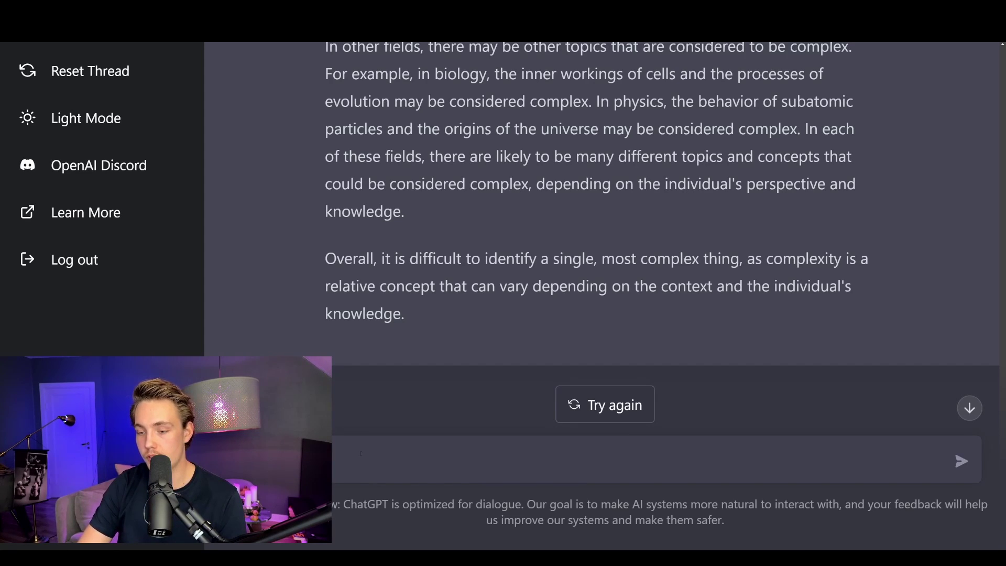
Ask the chatbot how the brain works
text(e brain )
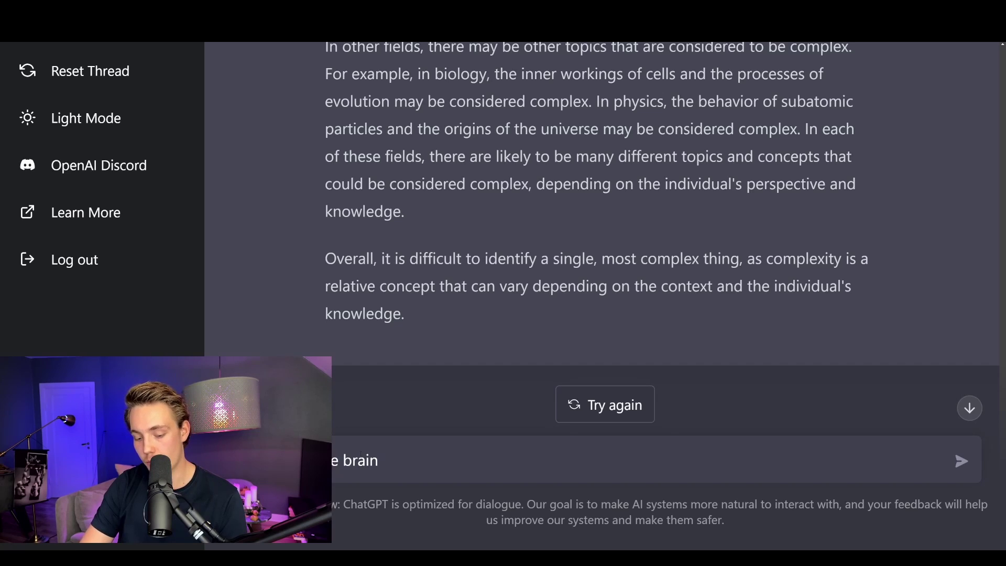
text(work)
key(Return)
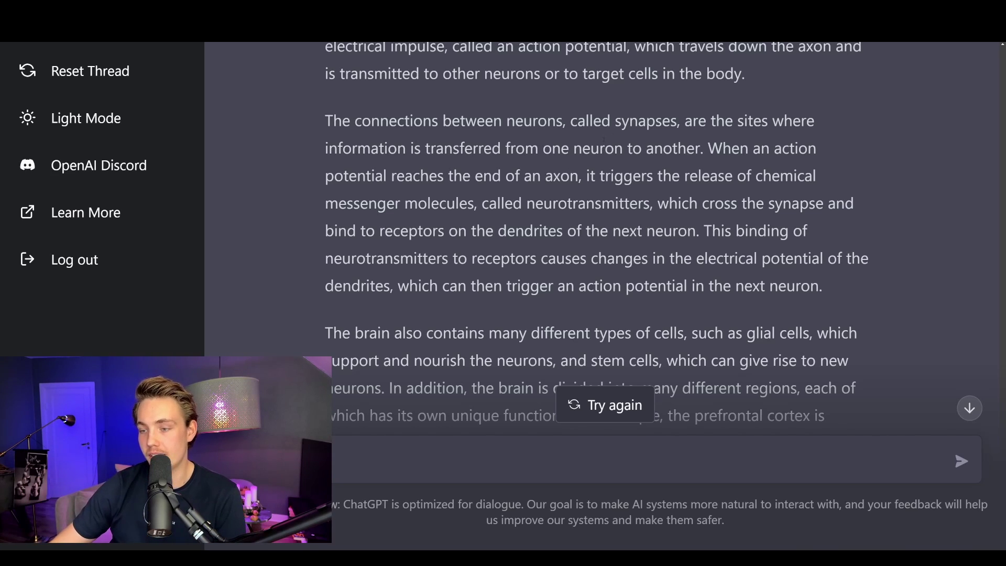
Read the brain answer's closing paragraphs on cell types and regions, highlighting "and dynamic organ" in the conclusion
scroll(594, 192, down, 2)
scroll(594, 192, down, 2)
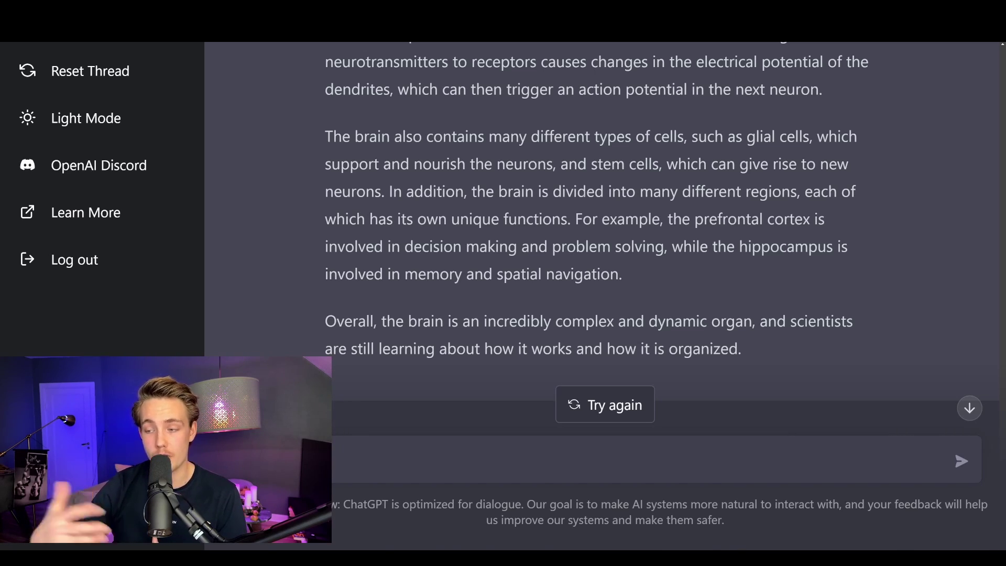
scroll(527, 312, up, 1)
scroll(576, 325, down, 1)
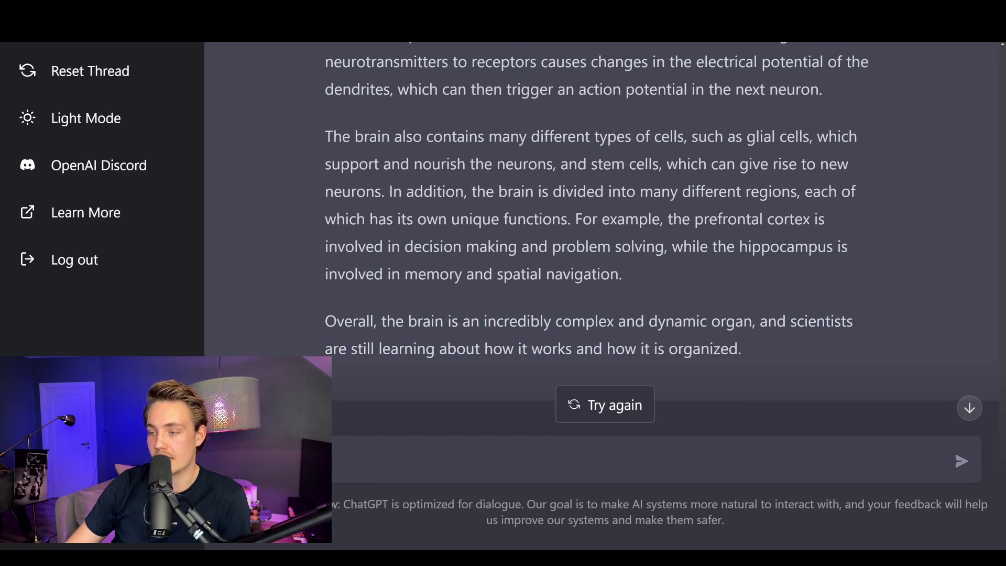
drag(555, 321, 761, 321)
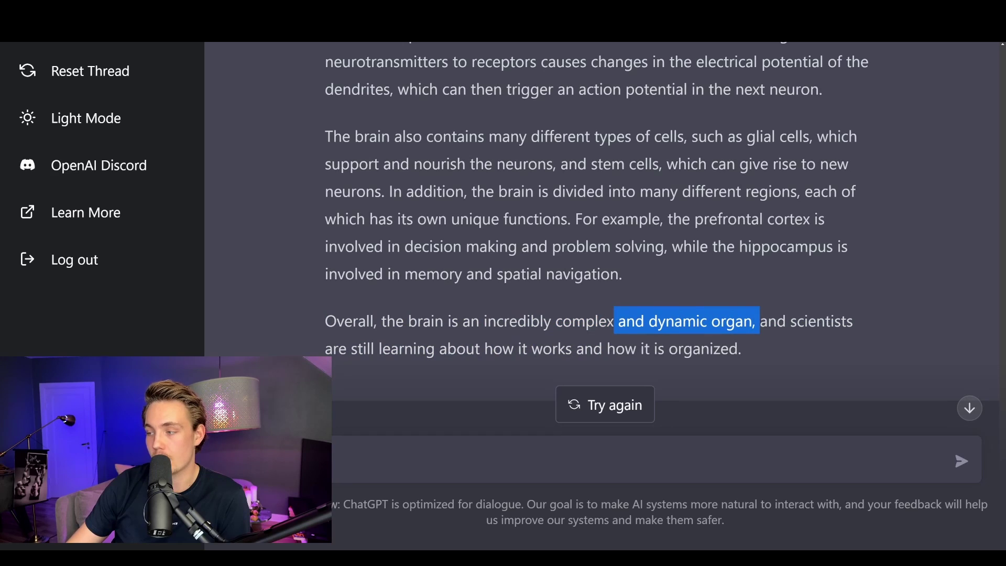
click(761, 321)
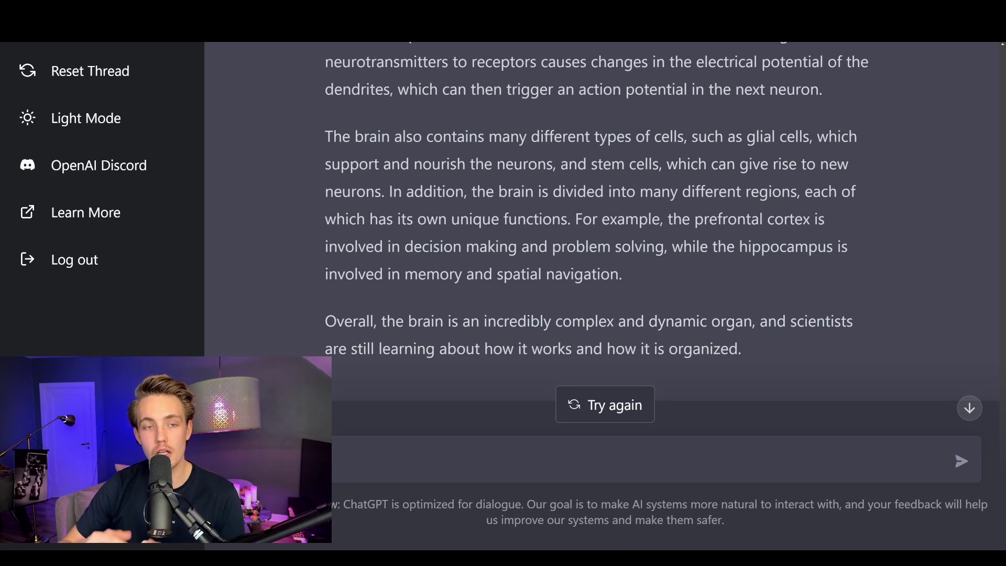
Return to the start of the brain answer and review its opening paragraphs on neurons and synapses
scroll(427, 156, up, 2)
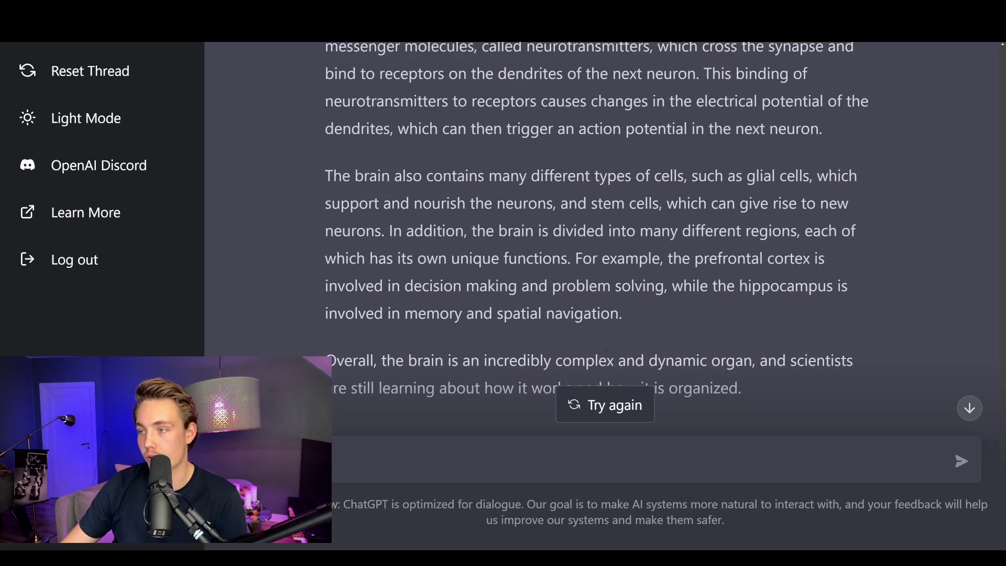
scroll(533, 260, up, 2)
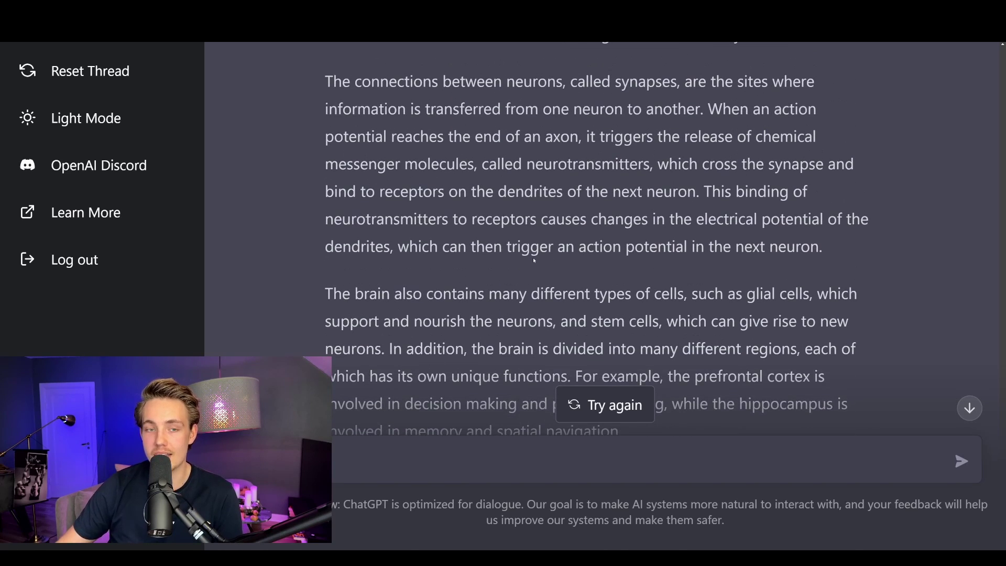
scroll(533, 257, up, 8)
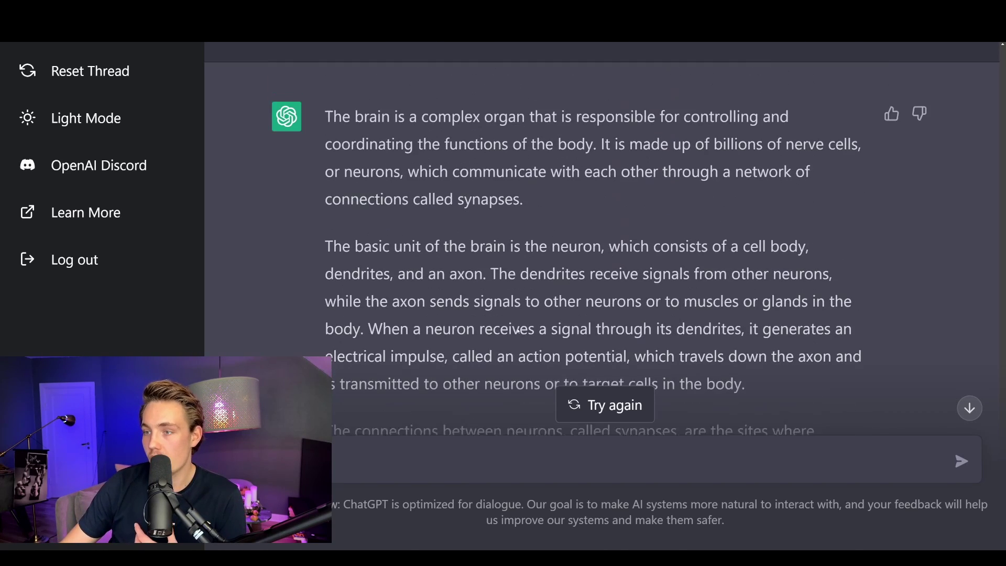